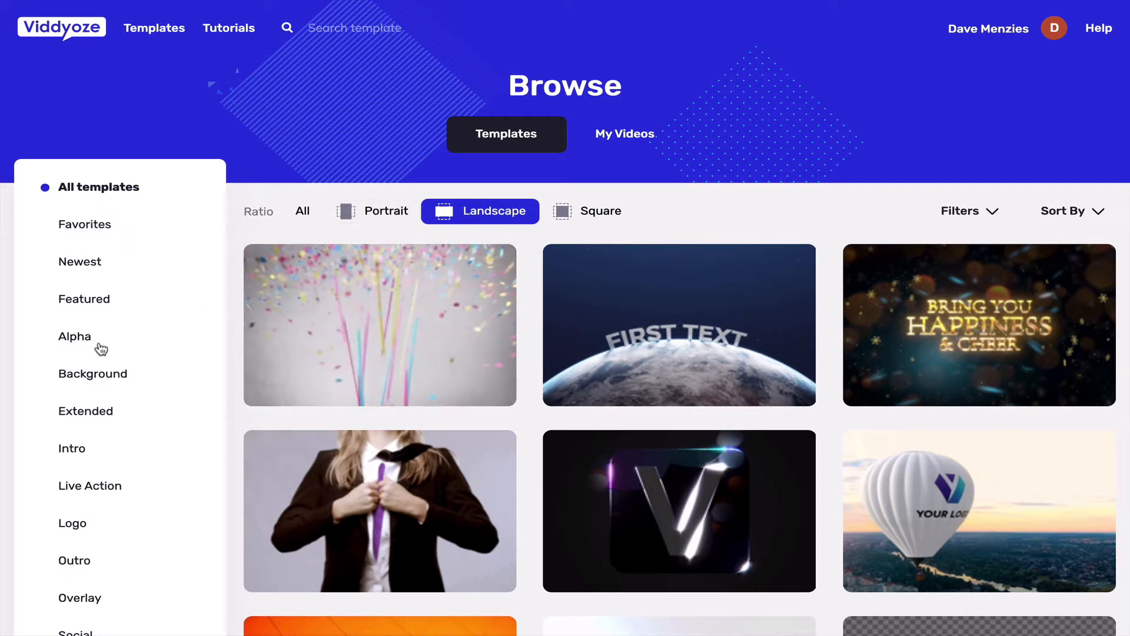
- Filter the landscape templates to the Logo category and preview the Outline Lights template
scroll(121, 346, down, 2)
scroll(122, 345, down, 2)
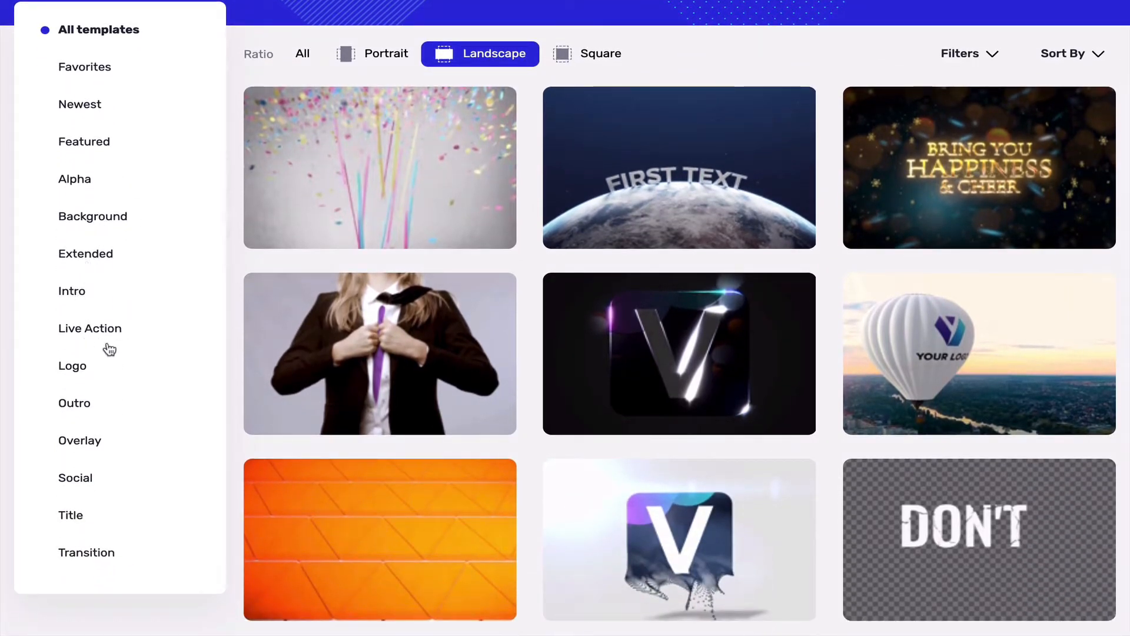
scroll(114, 365, up, 1)
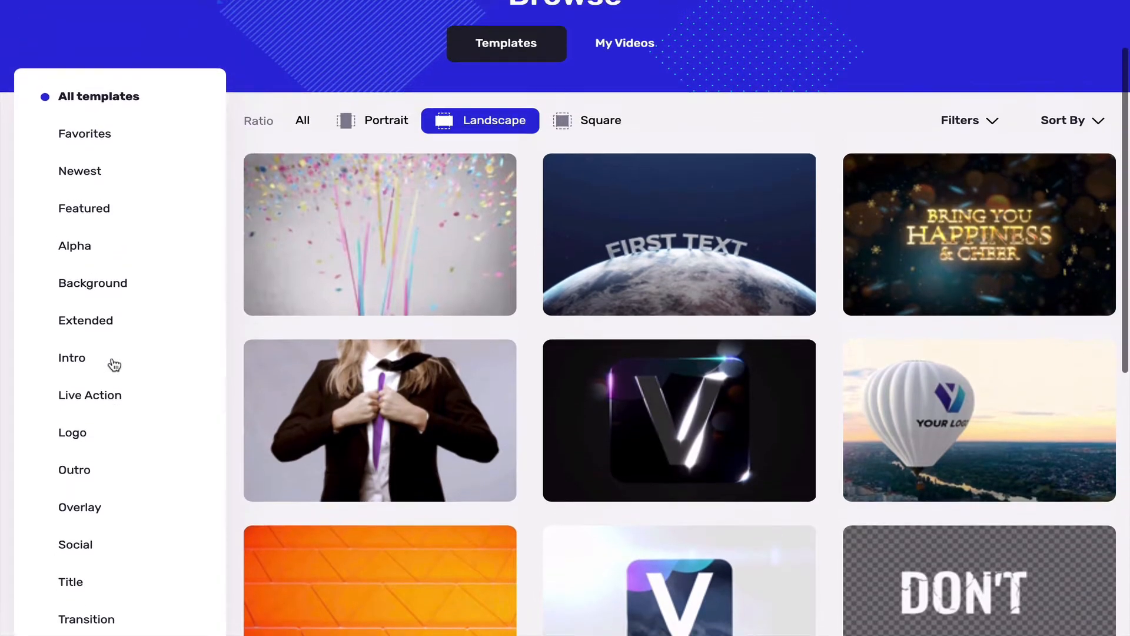
click(73, 433)
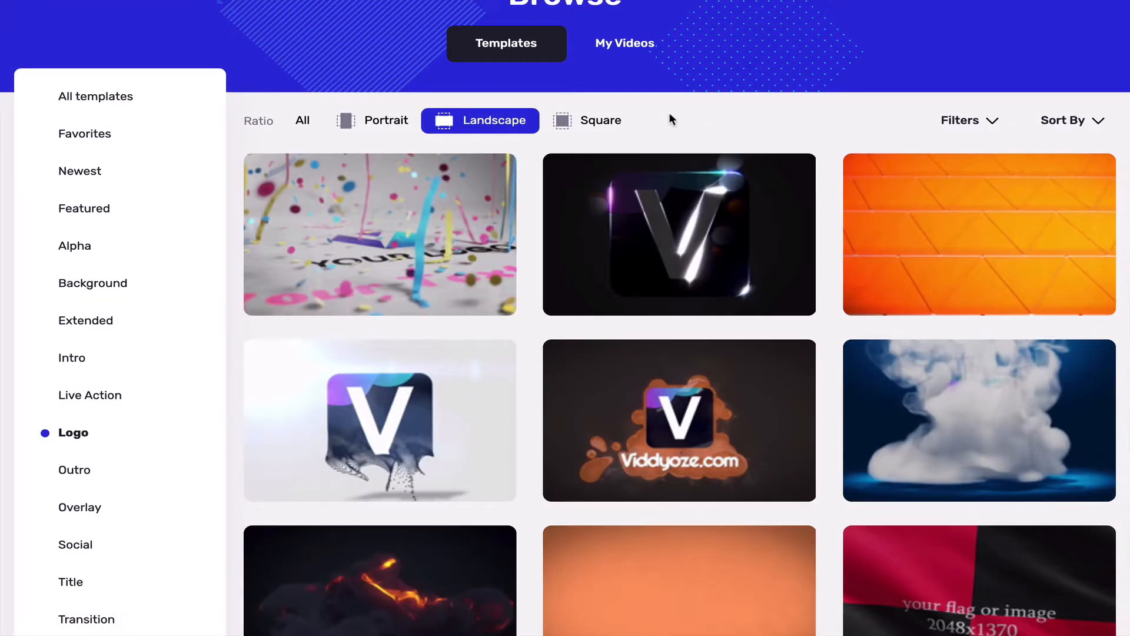
mouse_move(634, 232)
scroll(626, 238, down, 1)
scroll(628, 239, down, 1)
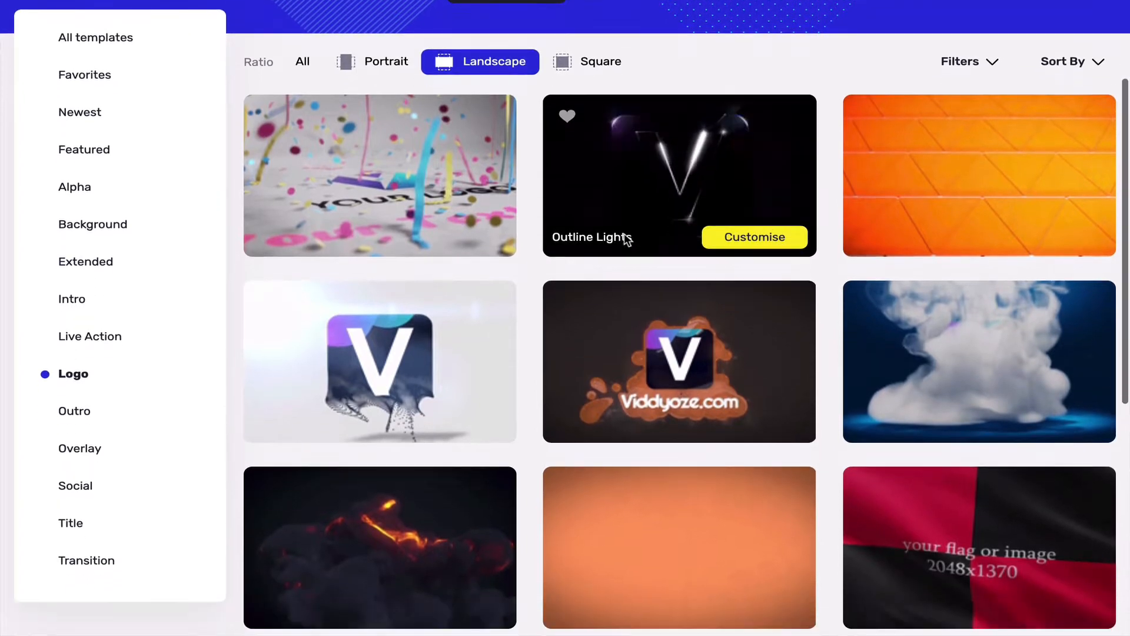
scroll(621, 240, up, 1)
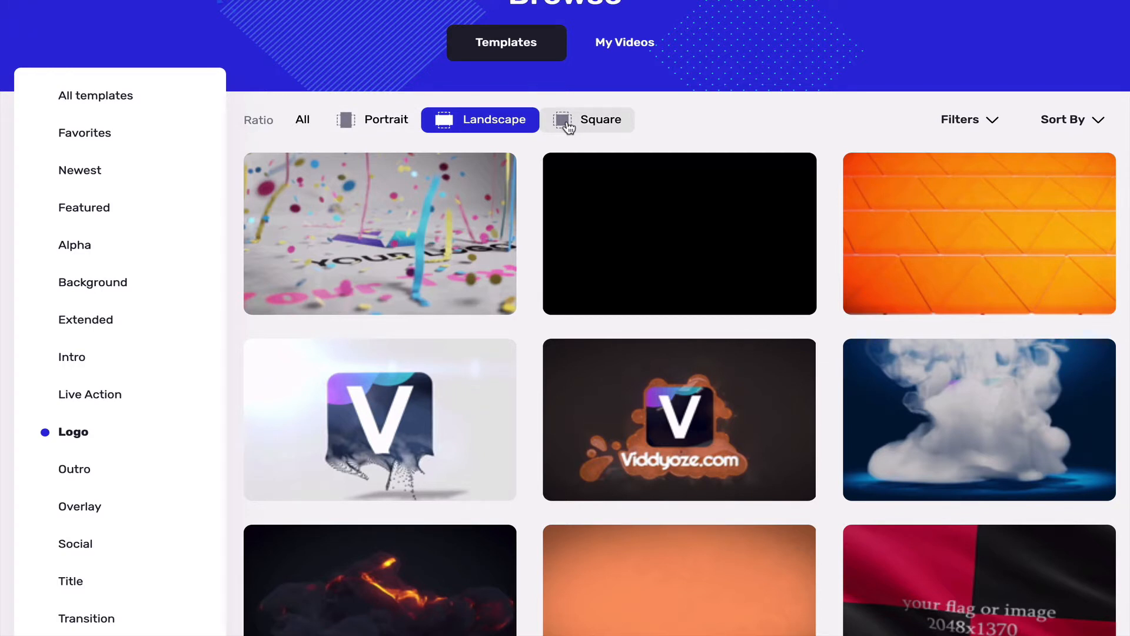
- Show the portrait logo templates and preview each of them
click(395, 124)
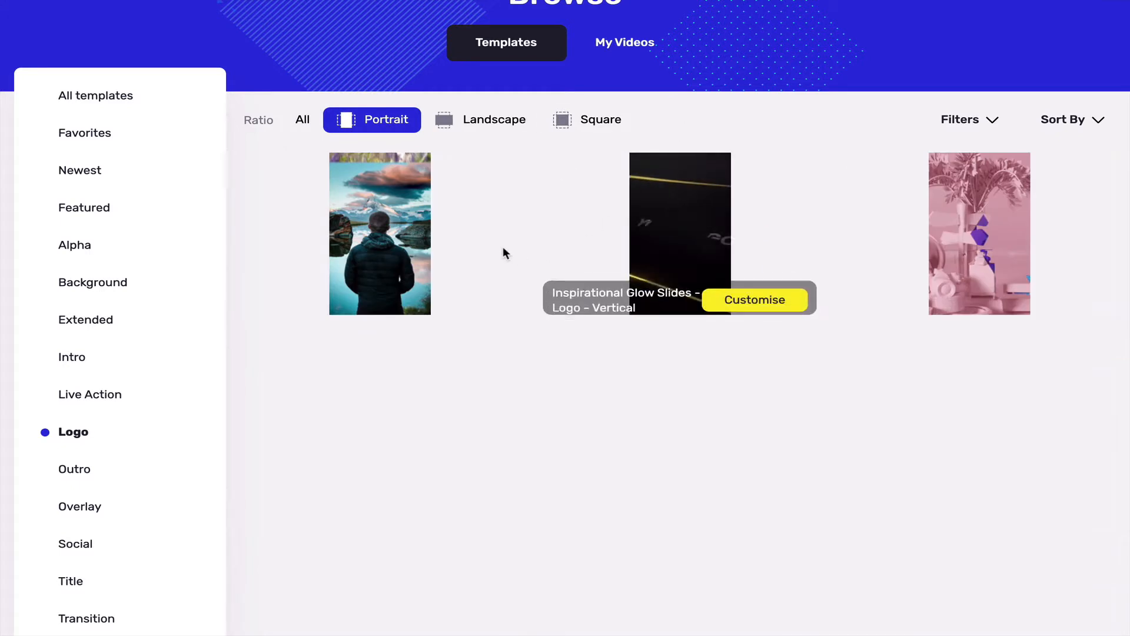
mouse_move(500, 249)
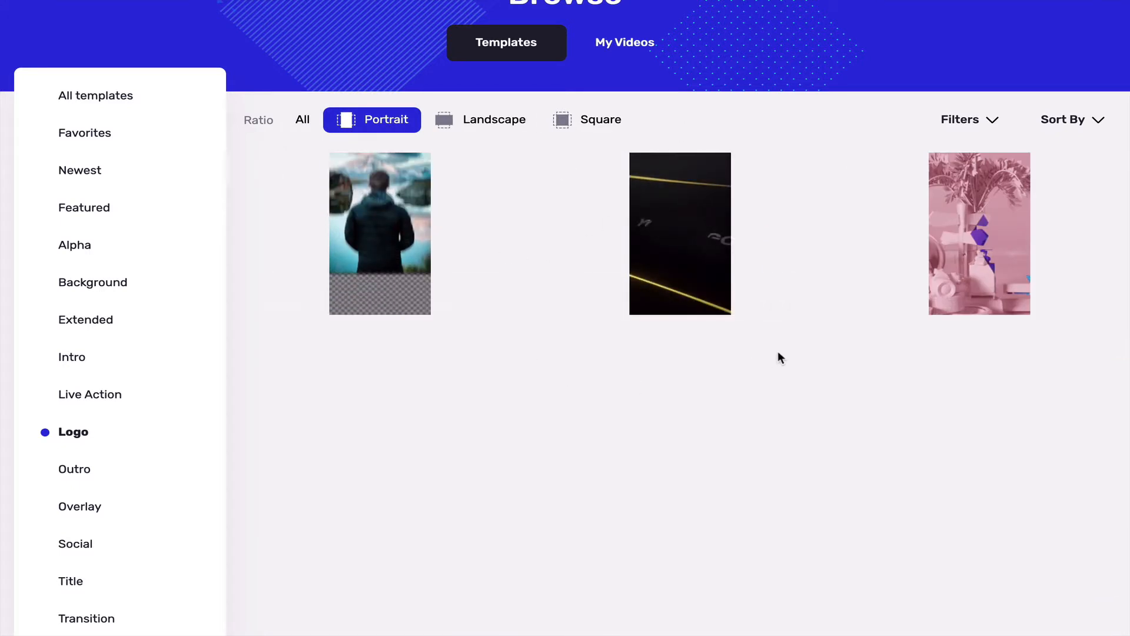
scroll(778, 354, up, 1)
scroll(778, 353, down, 2)
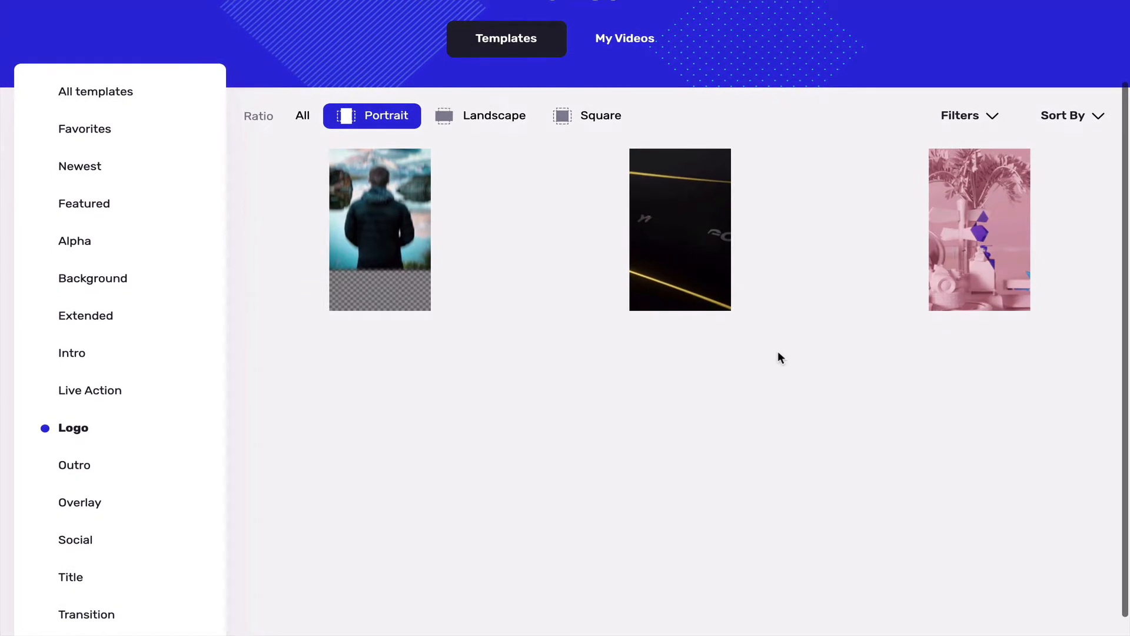
mouse_move(652, 203)
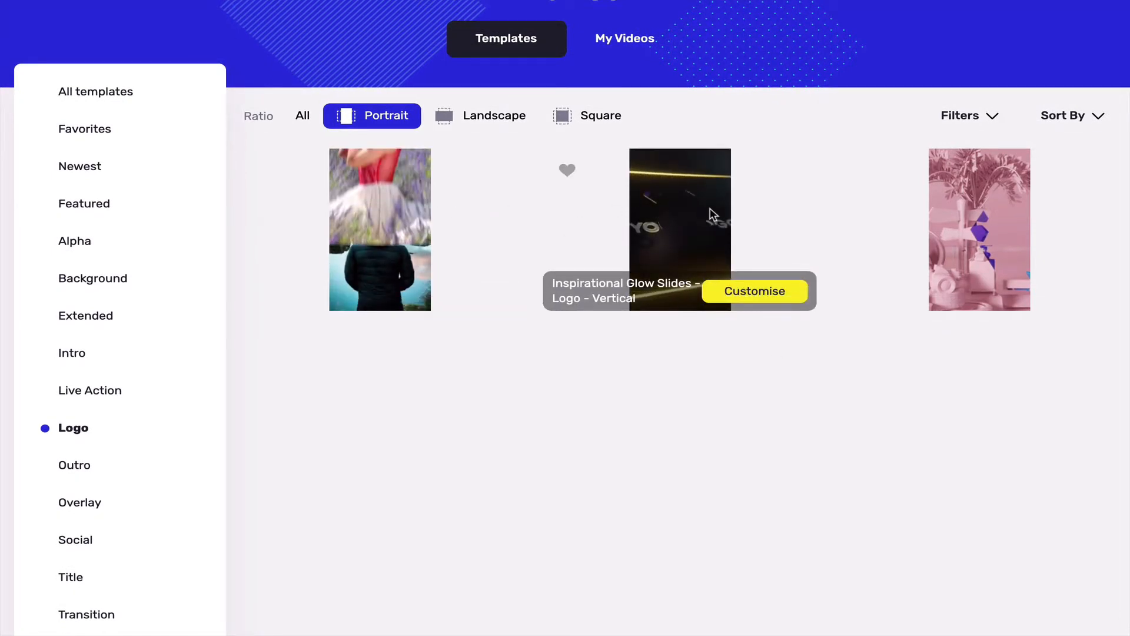
mouse_move(986, 220)
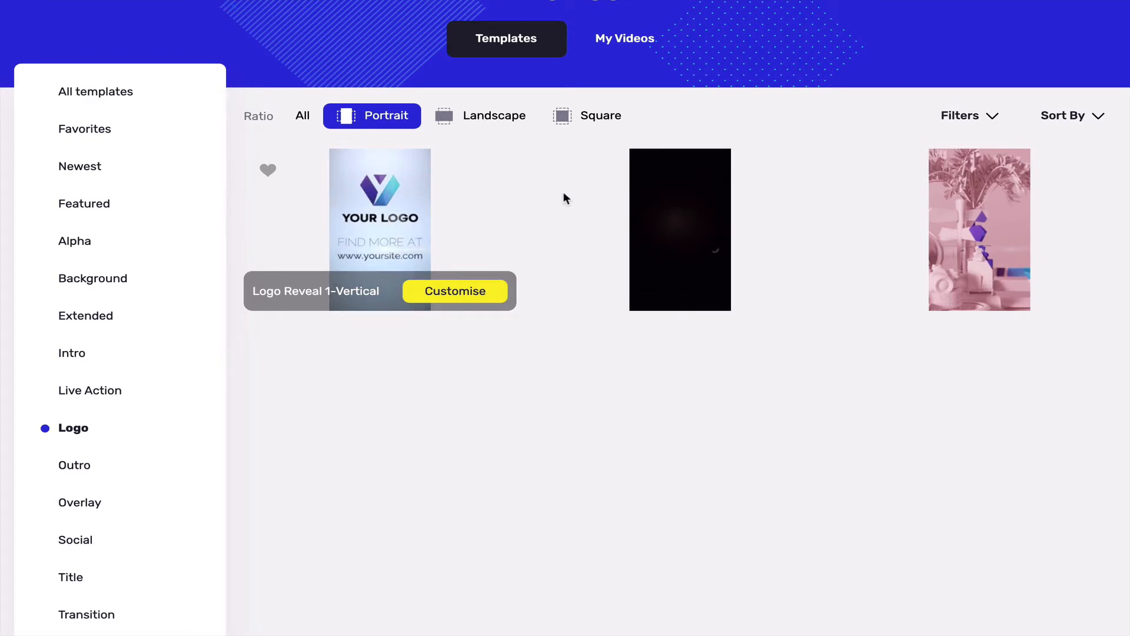
- Switch the logo templates to the square ratio and preview them
click(575, 124)
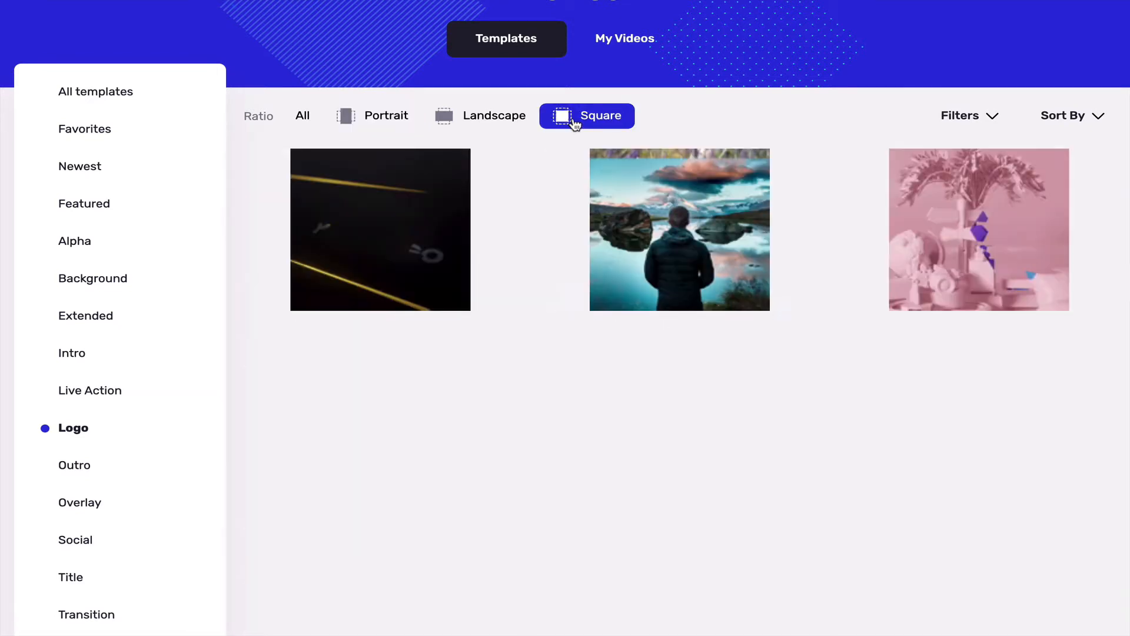
mouse_move(627, 179)
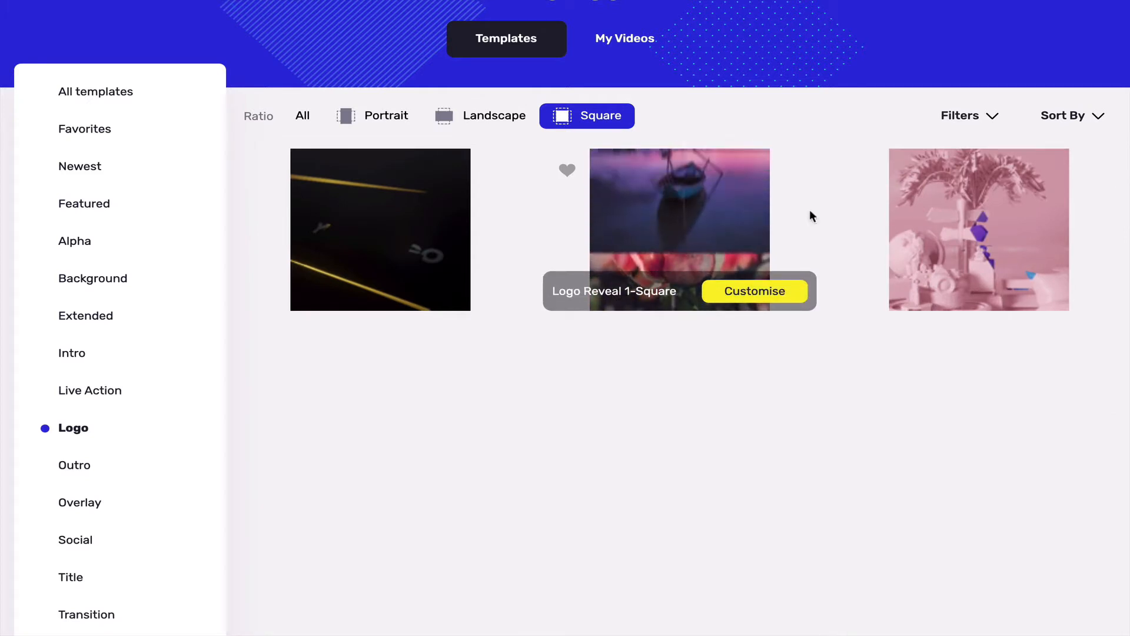
mouse_move(421, 212)
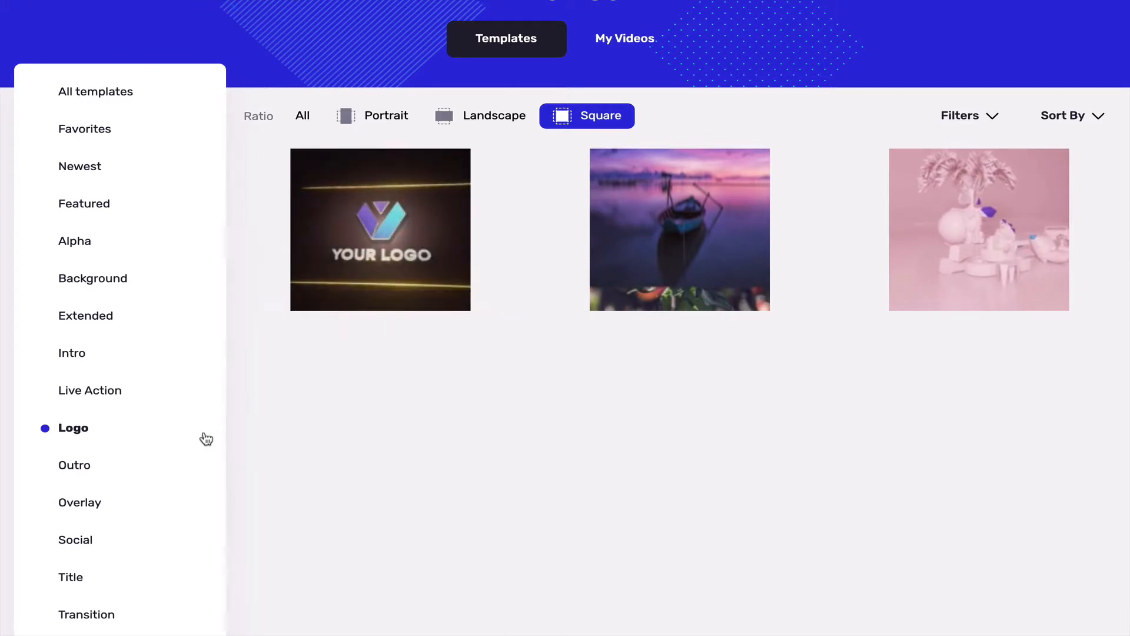
- Show the Title category templates in portrait and switch them to the landscape ratio
scroll(131, 471, down, 1)
click(71, 557)
click(383, 95)
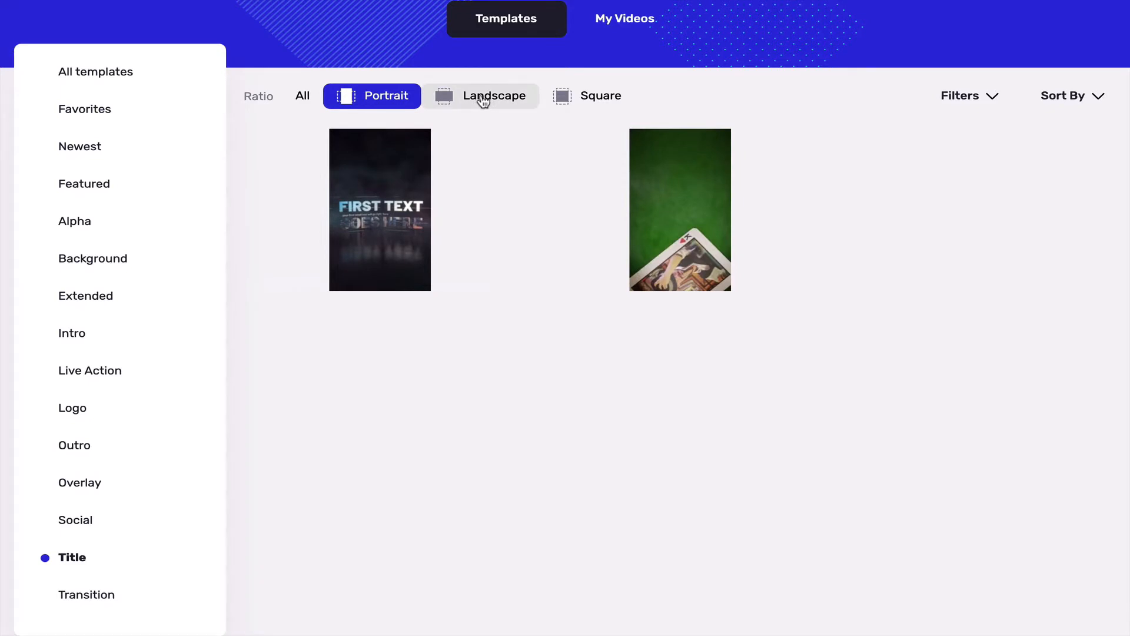
click(483, 97)
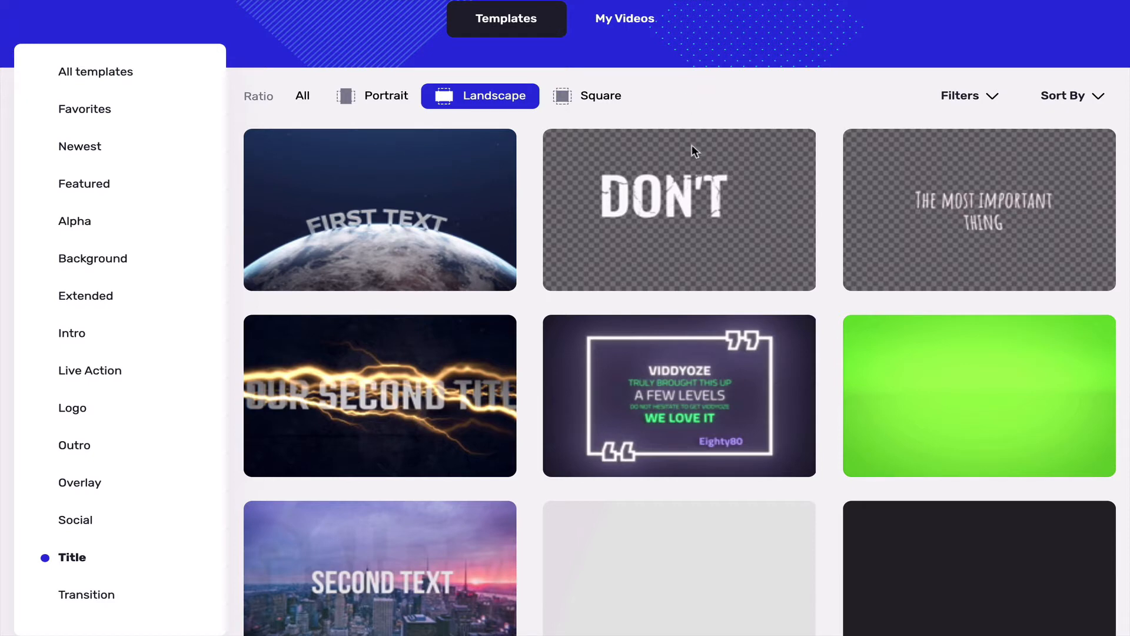
scroll(638, 435, down, 1)
scroll(638, 434, down, 2)
scroll(638, 434, up, 3)
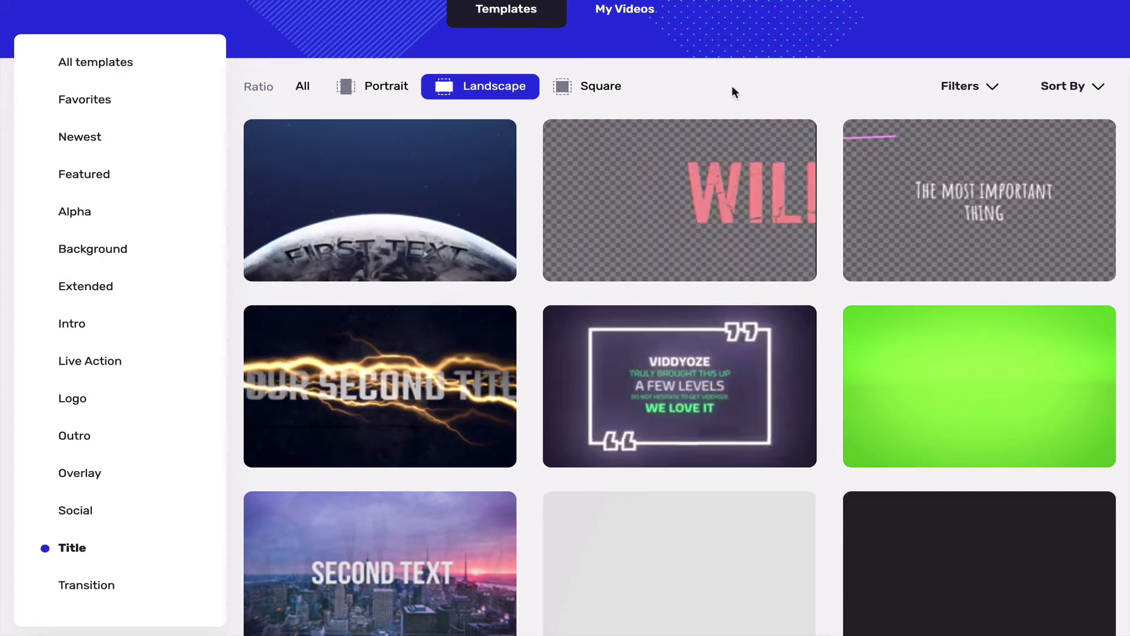
- Review the template filters for duration, customization and number of images/logos, plus the available sort orders
click(993, 88)
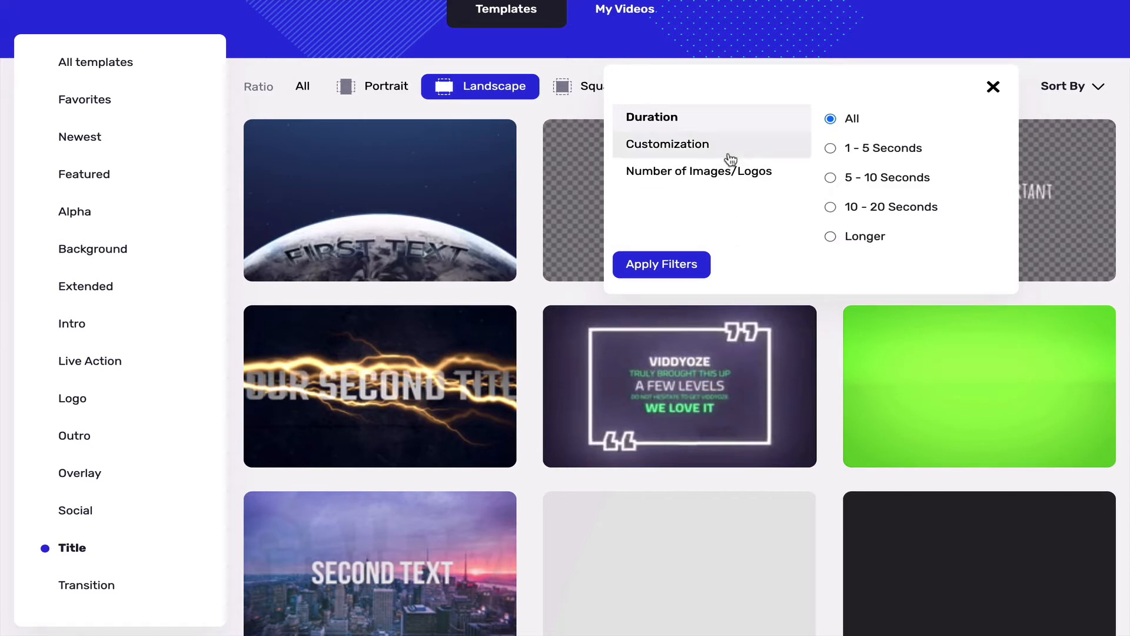
click(666, 157)
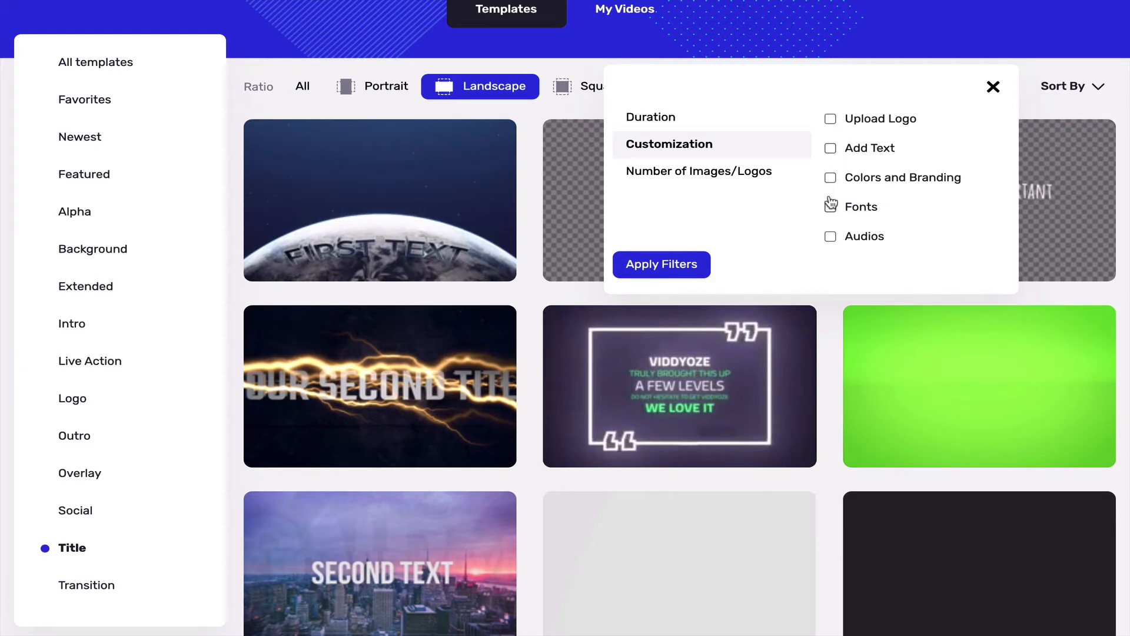
click(680, 181)
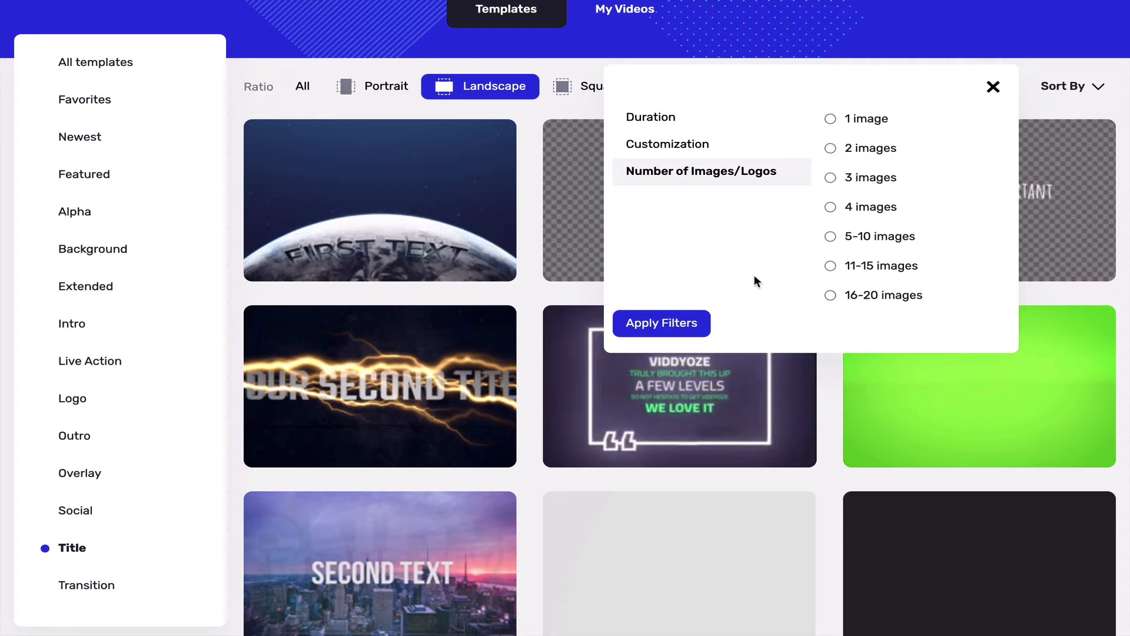
click(993, 89)
click(1099, 87)
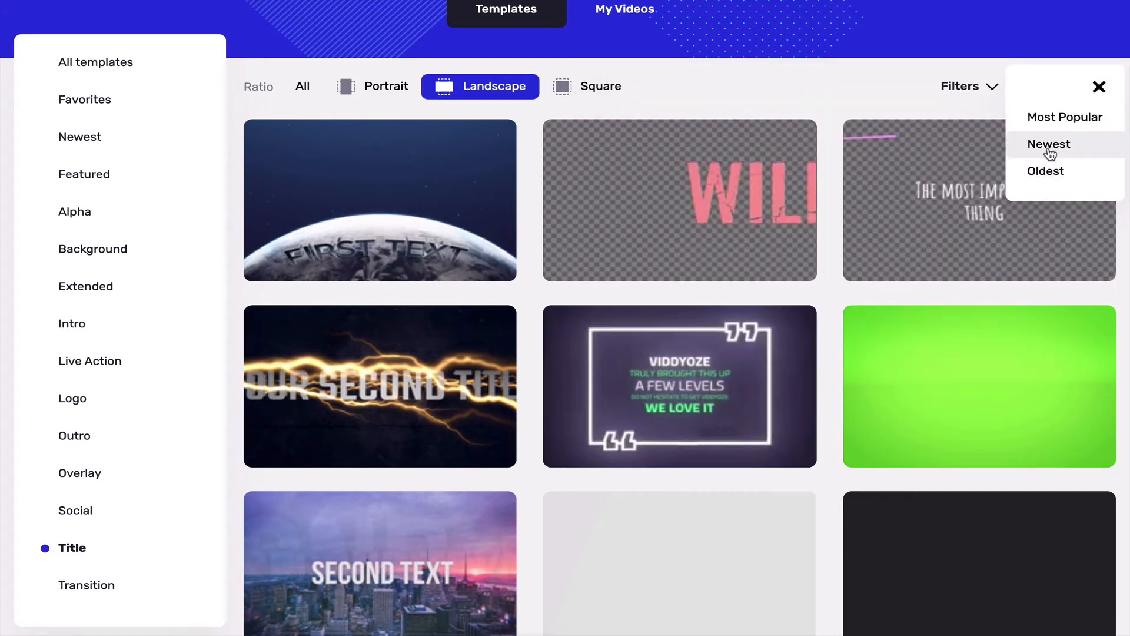
click(1054, 169)
- Browse the landscape title templates and open Earth Close Up for customisation
scroll(677, 543, down, 3)
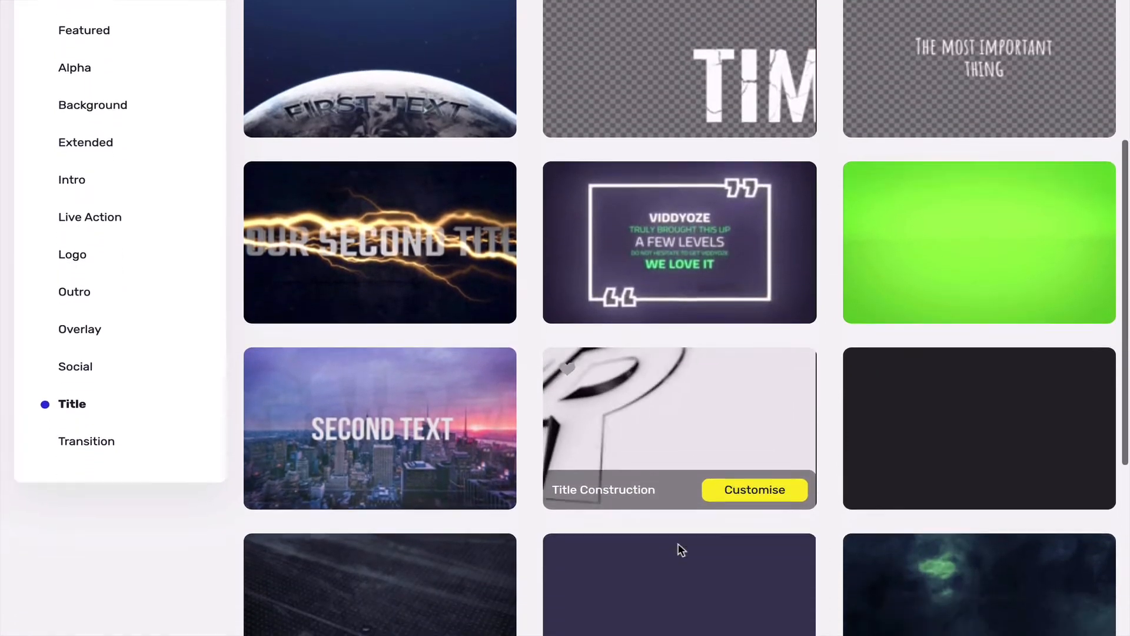
scroll(677, 543, up, 1)
scroll(677, 543, down, 1)
scroll(676, 543, up, 1)
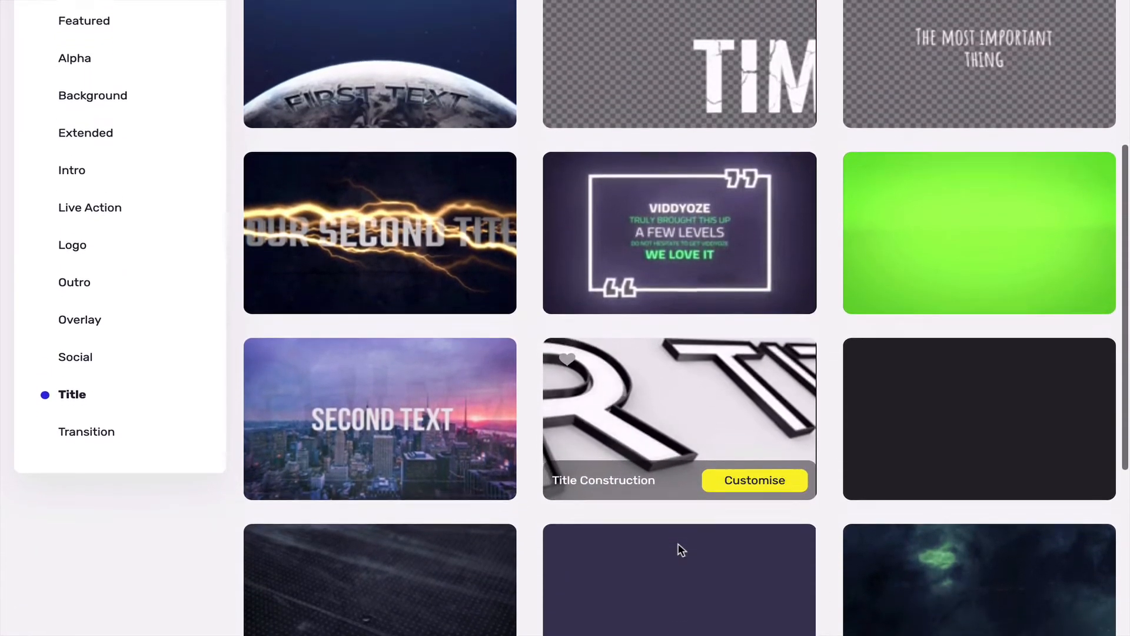
mouse_move(980, 252)
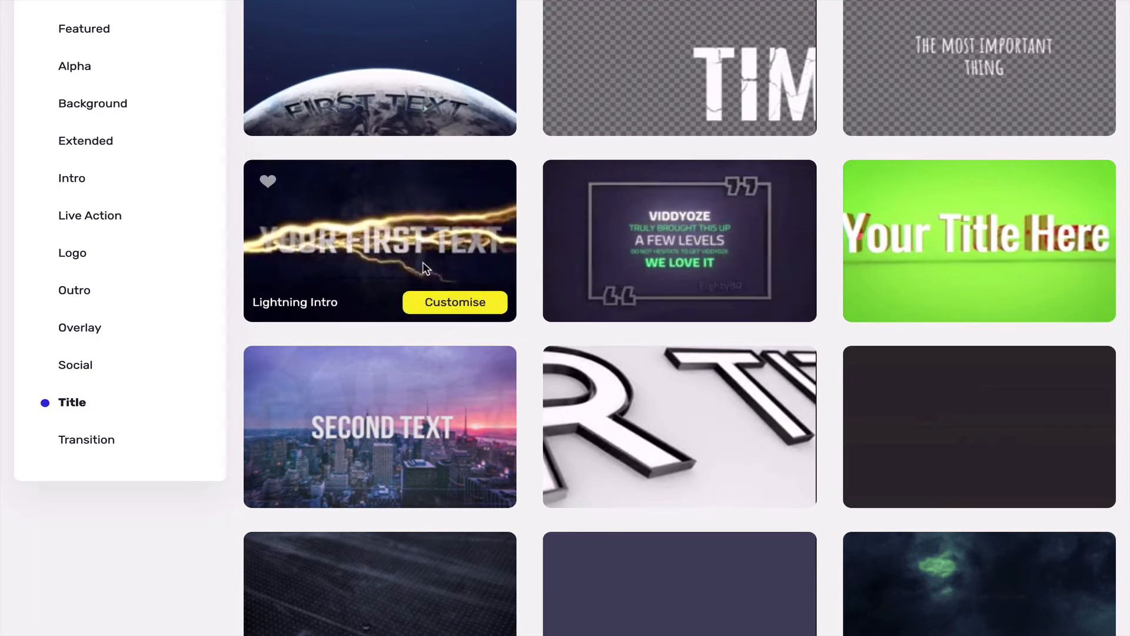
scroll(418, 268, up, 3)
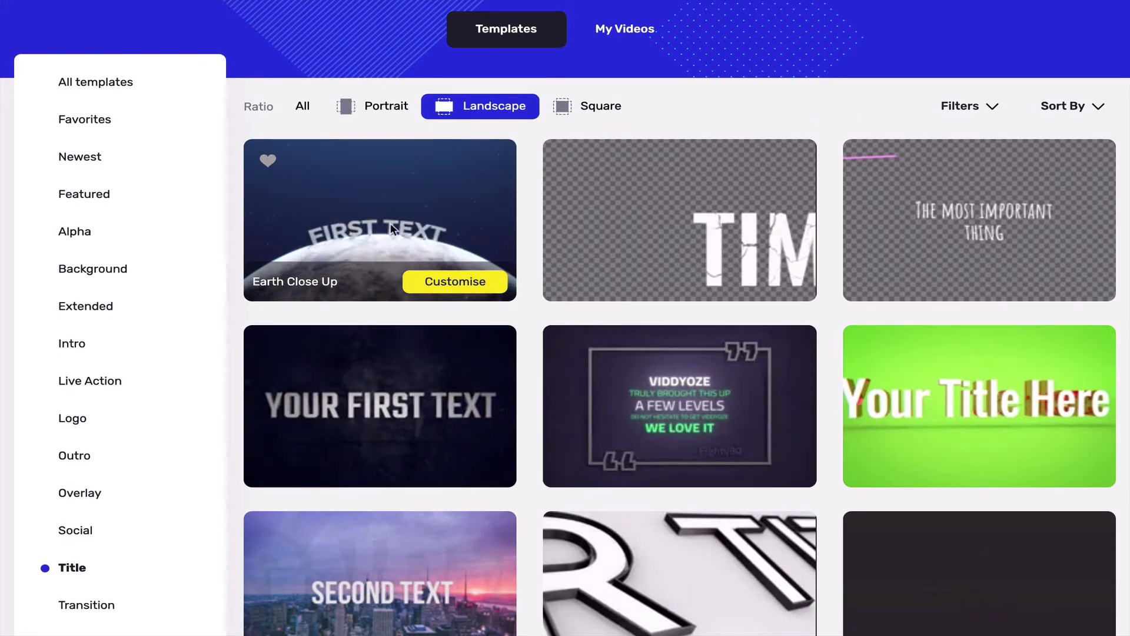
click(450, 282)
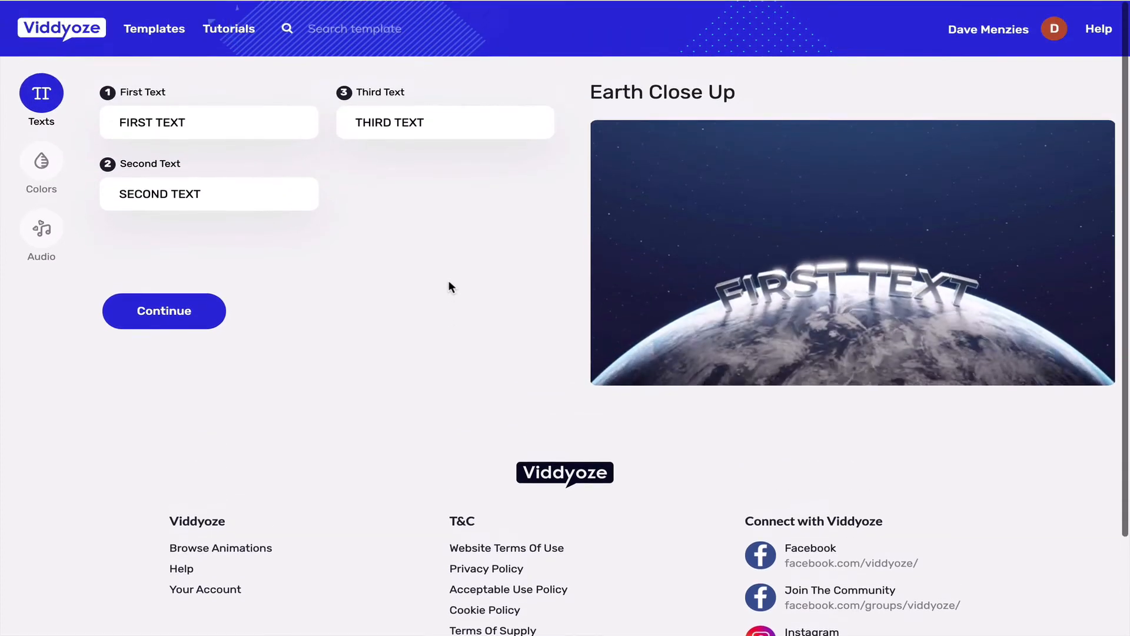
- Replace the template's first text with "Viddyoze"
click(166, 121)
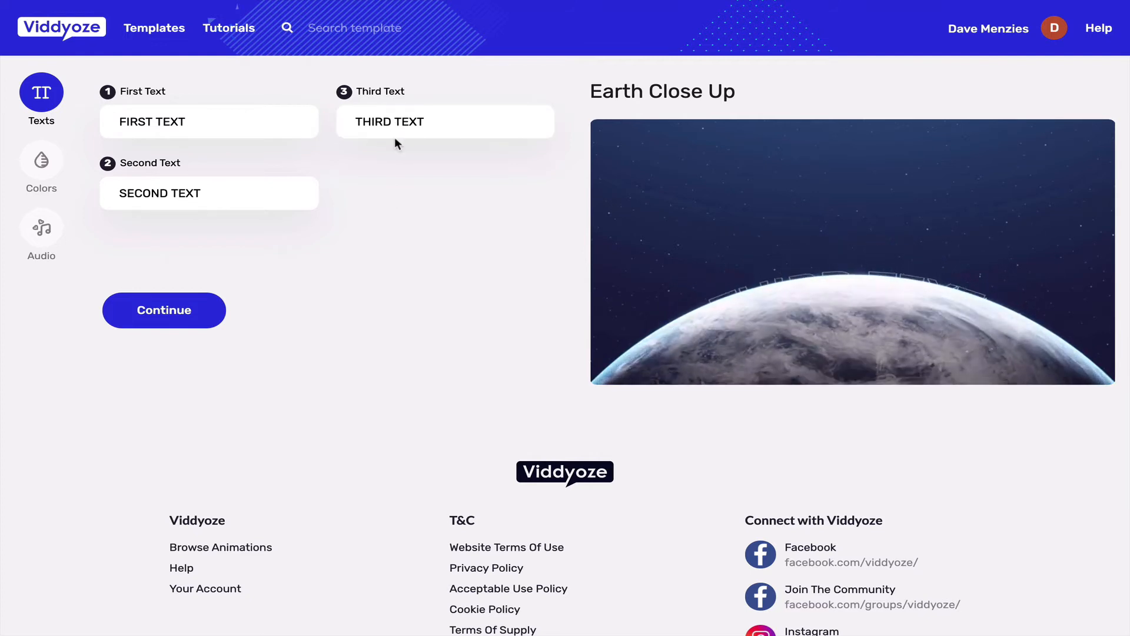
click(231, 120)
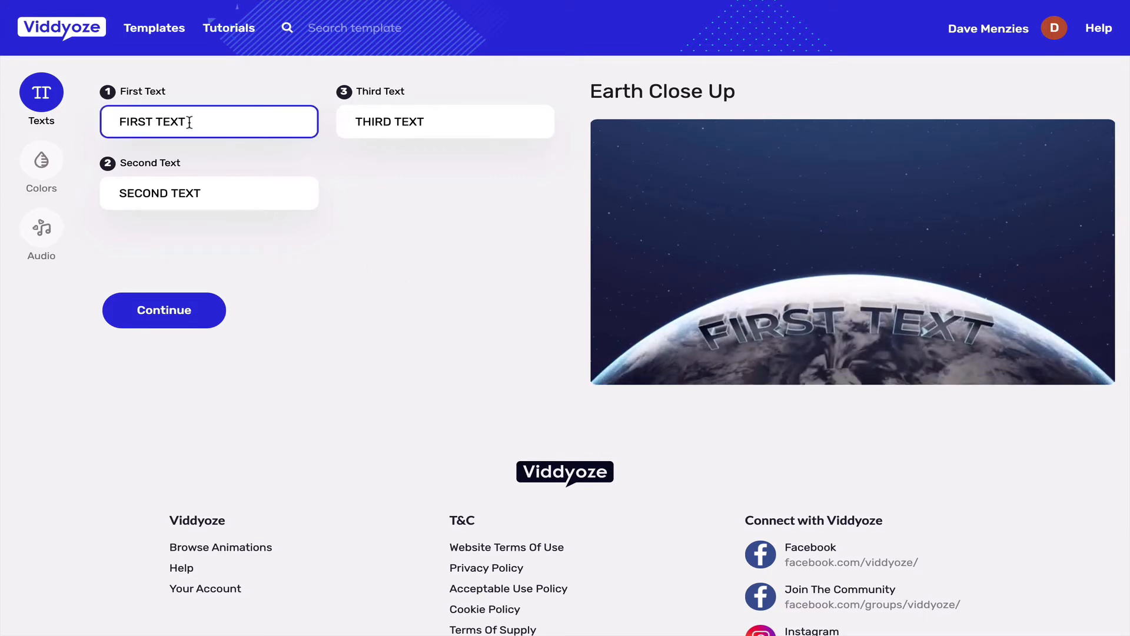
drag(187, 121, 97, 127)
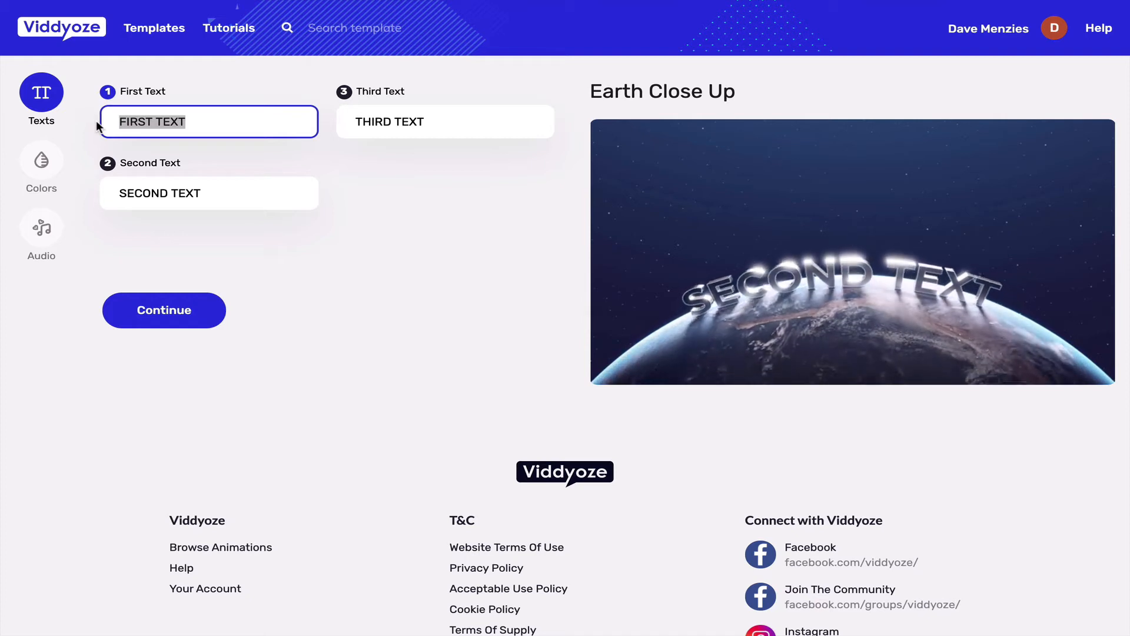
text(Viddt)
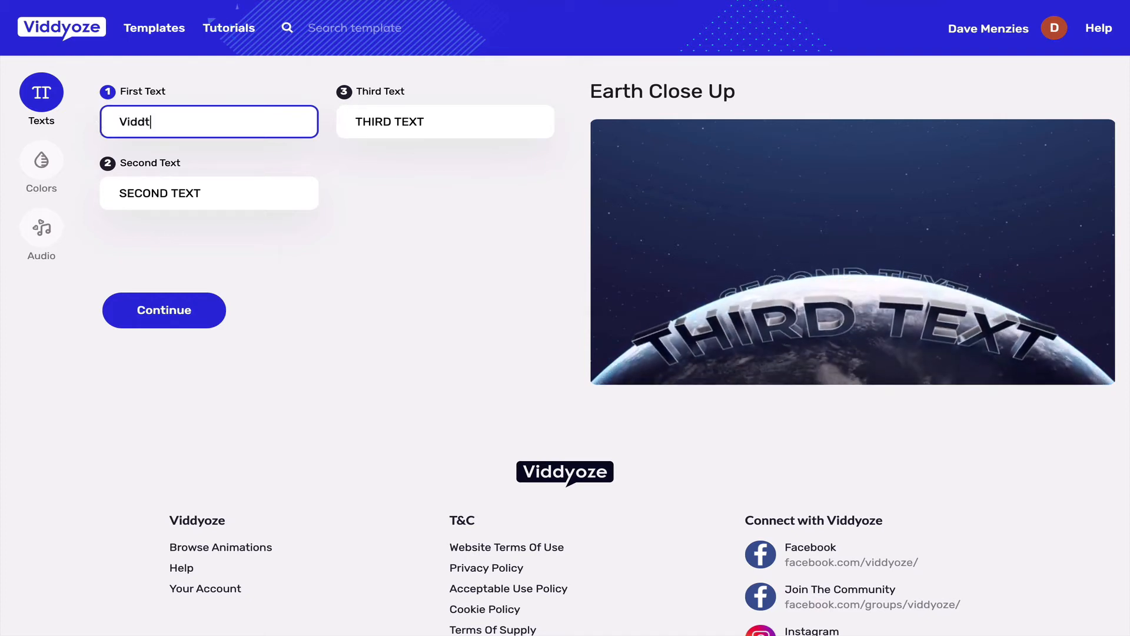
key(BackSpace)
text(yoze)
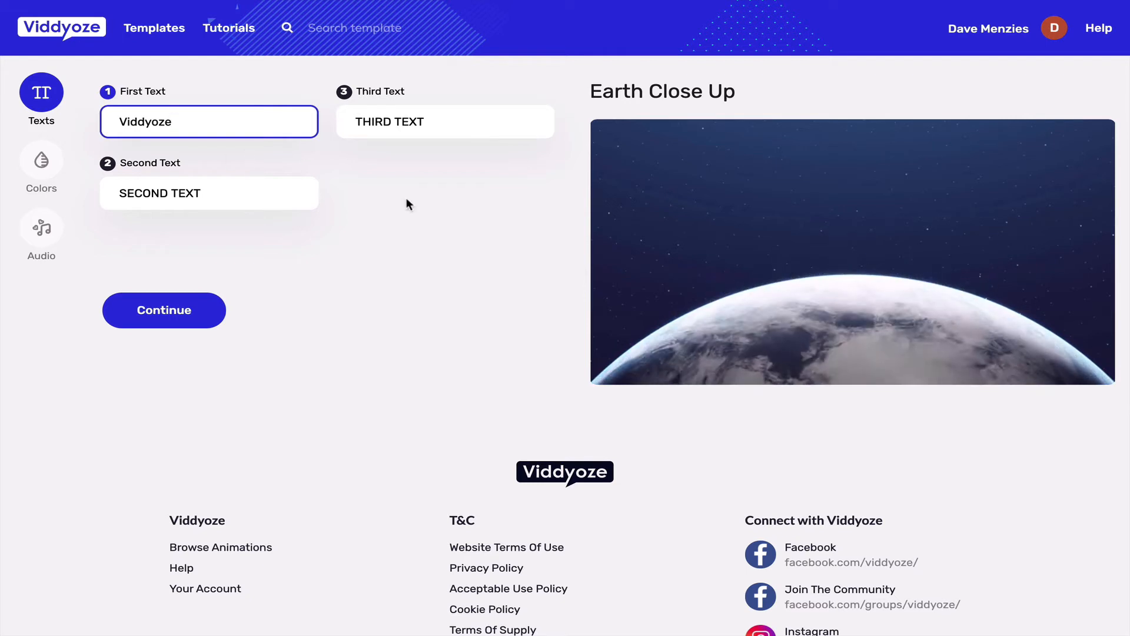
- Replace the template's second text with "All New"
click(234, 192)
key(BackSpace)
key(BackSpace)
key(BackSpace)
key(BackSpace)
key(BackSpace)
key(BackSpace)
key(BackSpace)
key(BackSpace)
key(BackSpace)
key(BackSpace)
key(BackSpace)
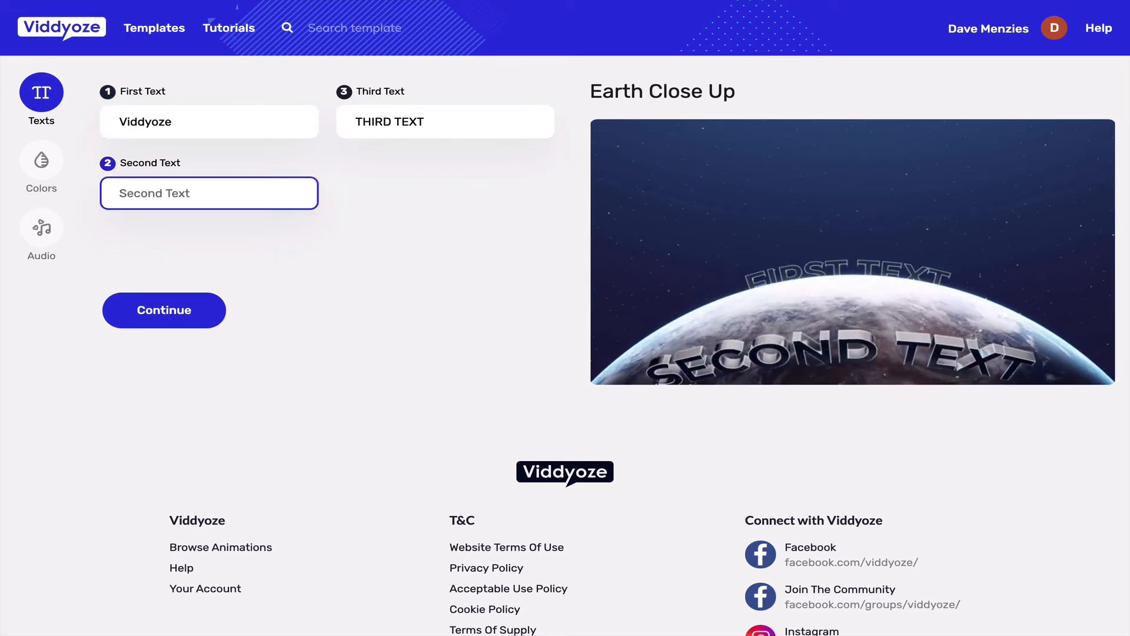
text(All)
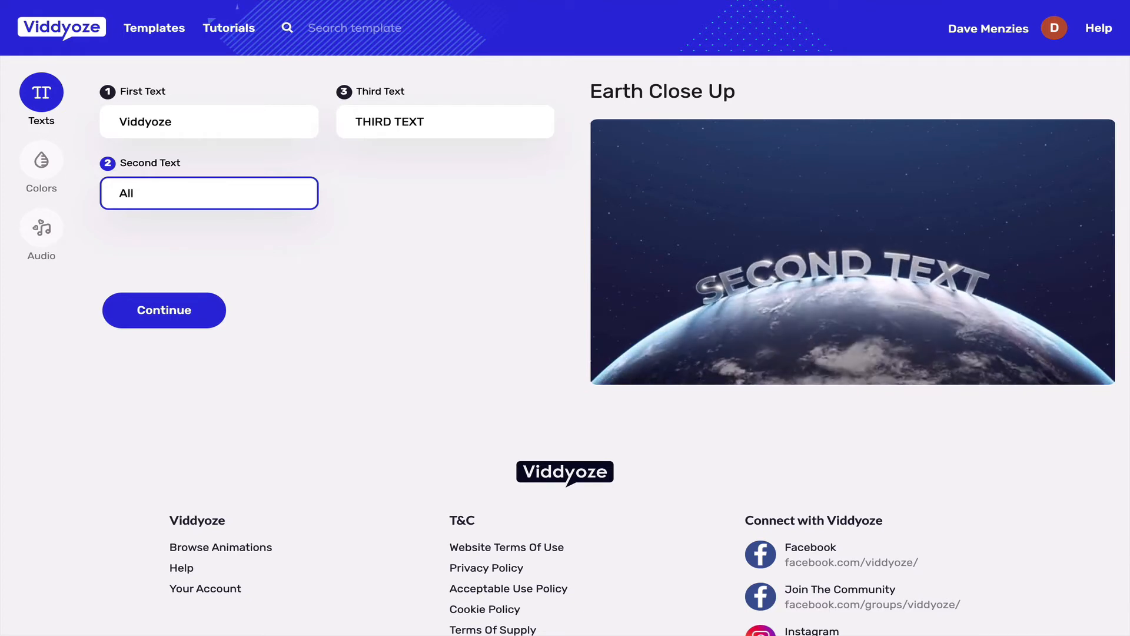
text( New)
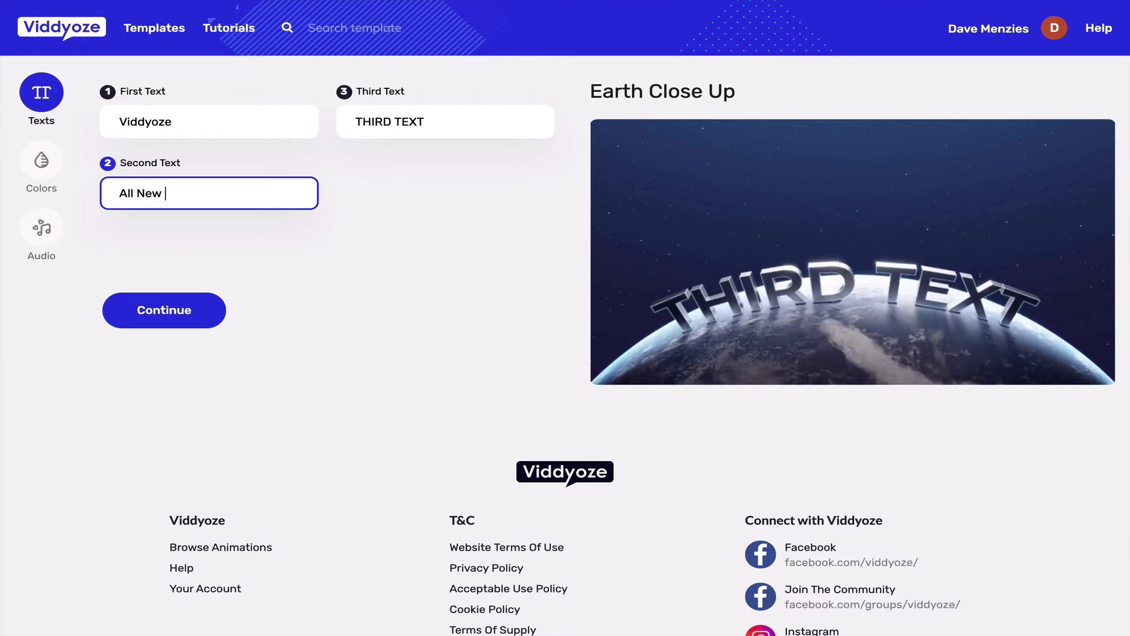
- Replace the template's third text with "amazing" and continue to the color settings
click(444, 119)
key(BackSpace)
key(BackSpace)
key(BackSpace)
key(BackSpace)
key(BackSpace)
key(BackSpace)
key(BackSpace)
key(BackSpace)
key(BackSpace)
key(BackSpace)
text(amazing)
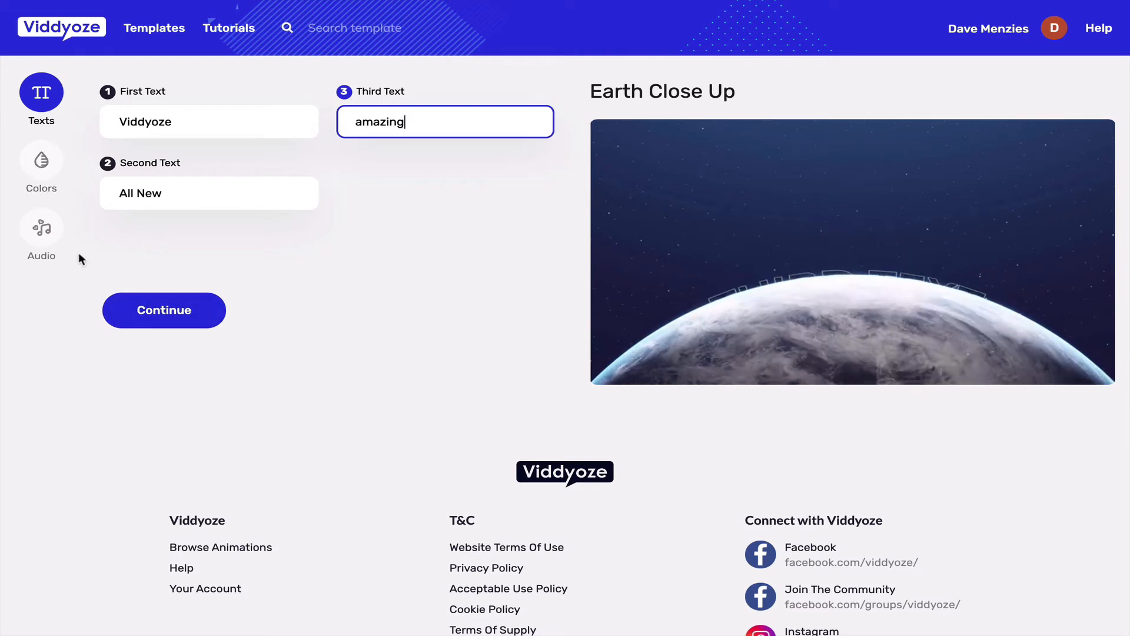
click(165, 308)
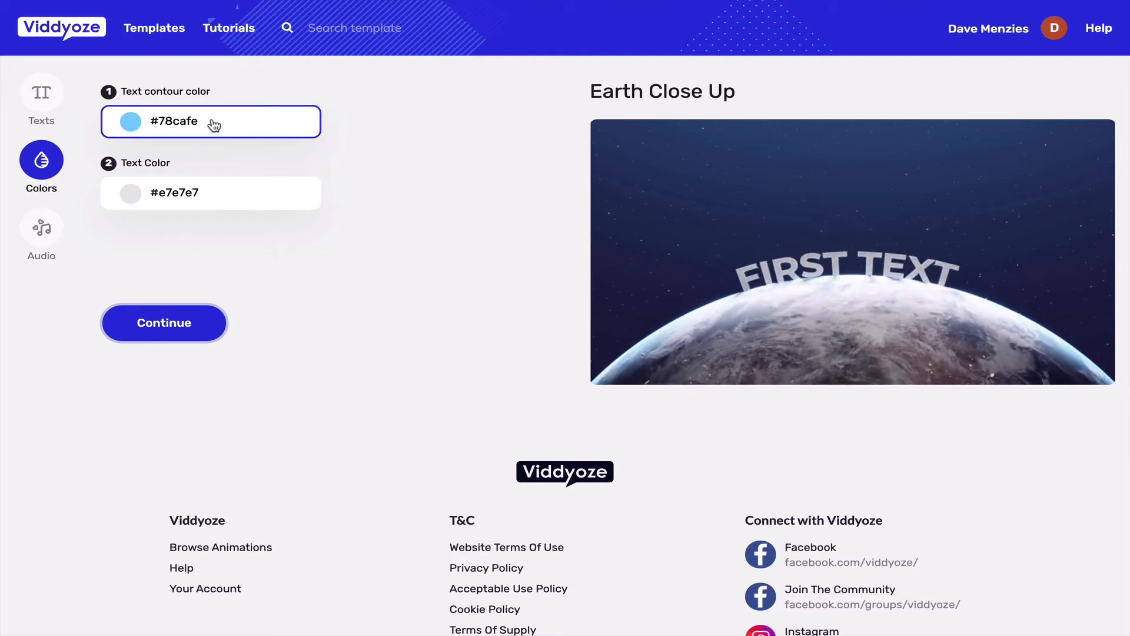
- Inspect the text contour color choices, keep the default colors and continue to the audio settings
click(131, 124)
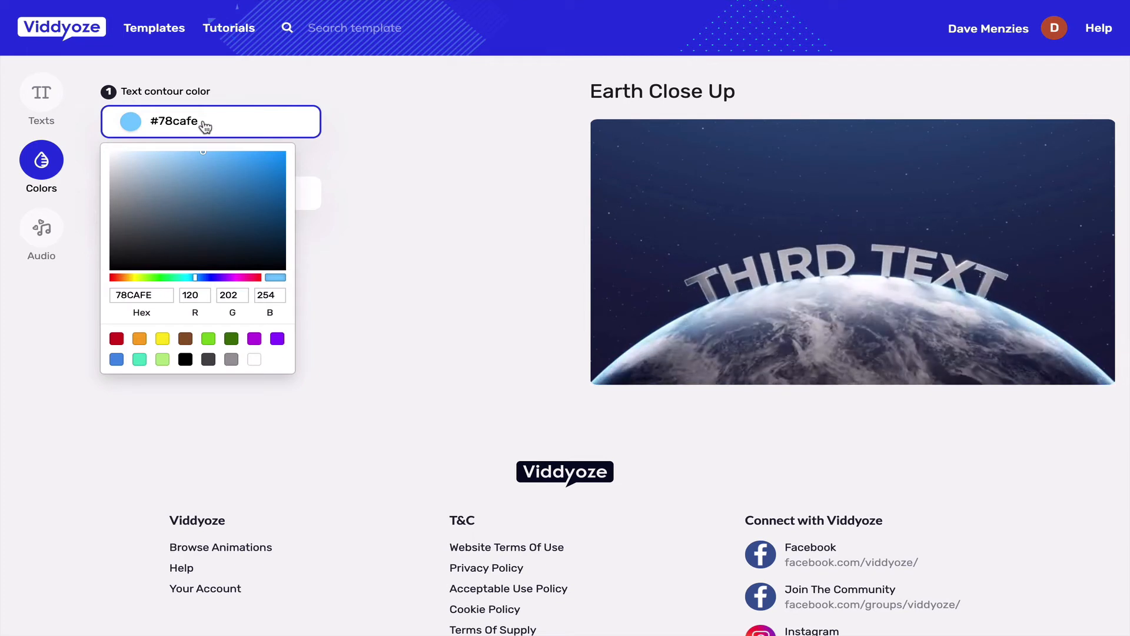
click(412, 235)
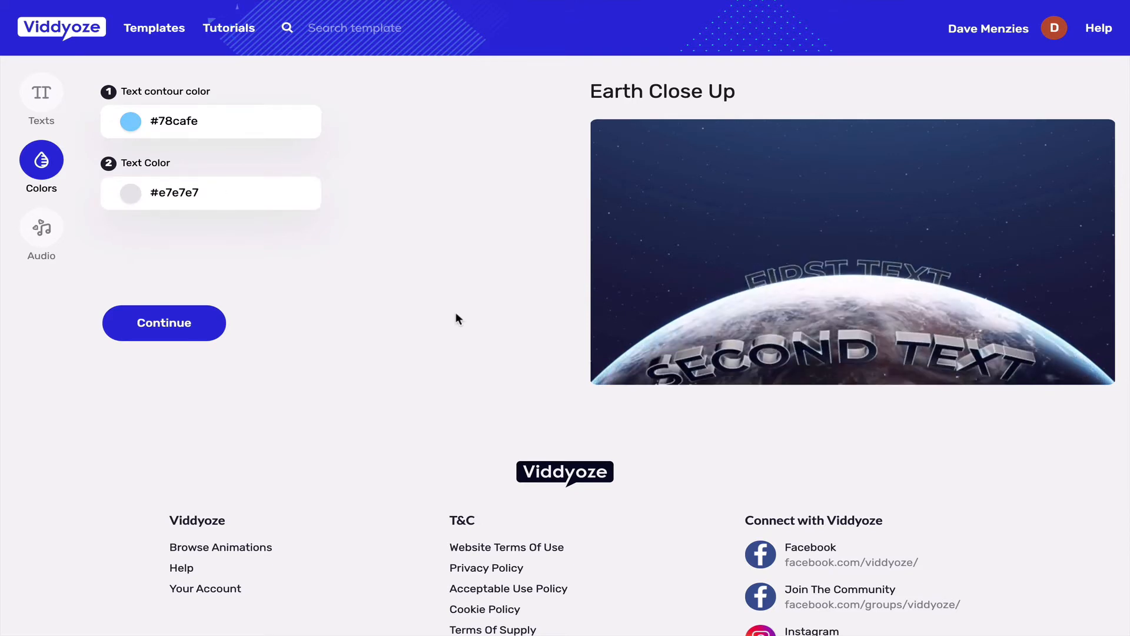
click(177, 331)
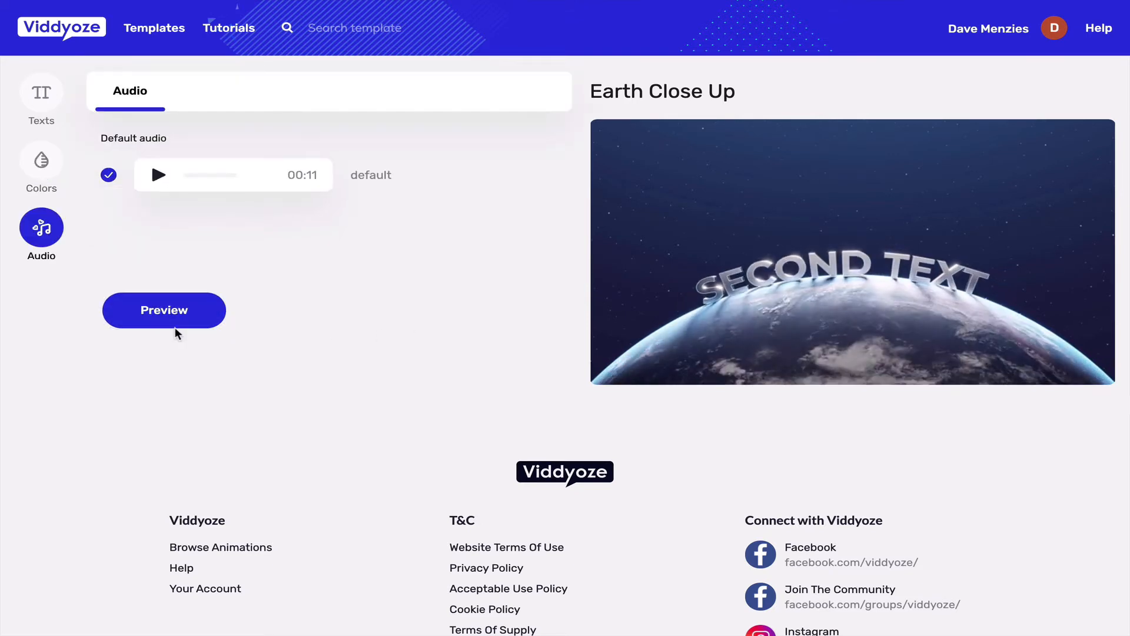
- Keep the default audio after sampling it, and preview and create the Earth Close Up video
click(157, 176)
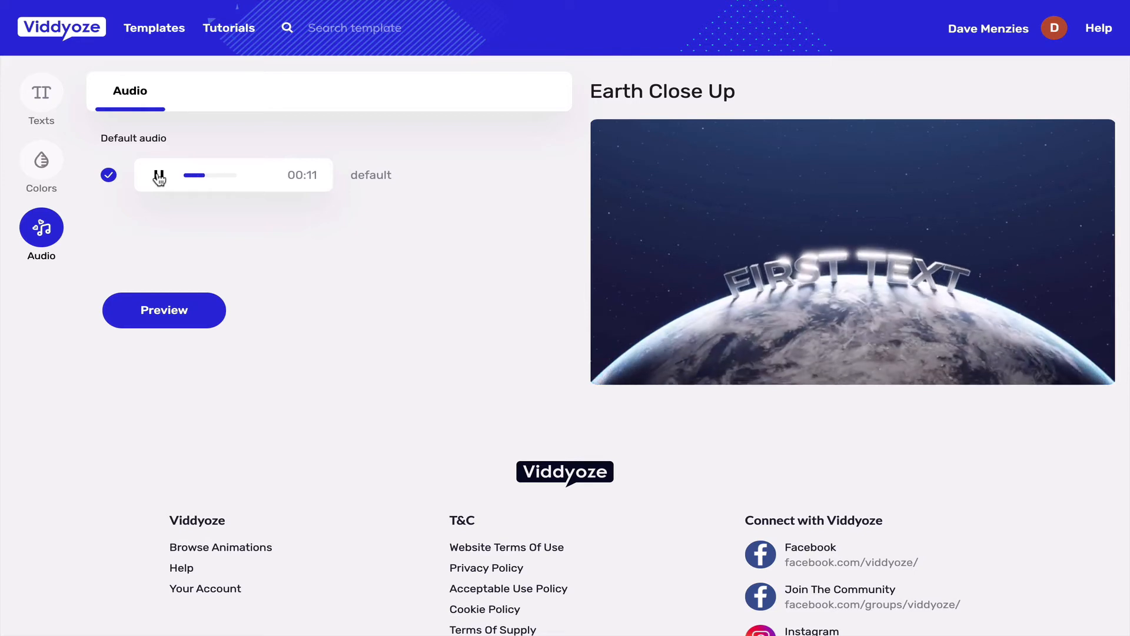
click(159, 177)
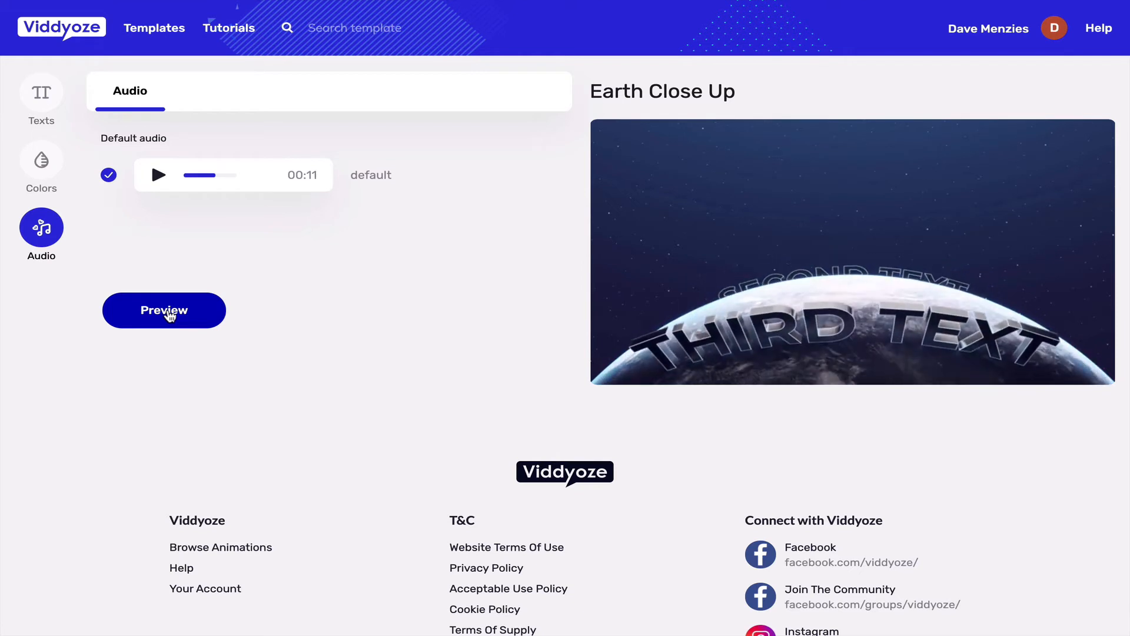
click(168, 314)
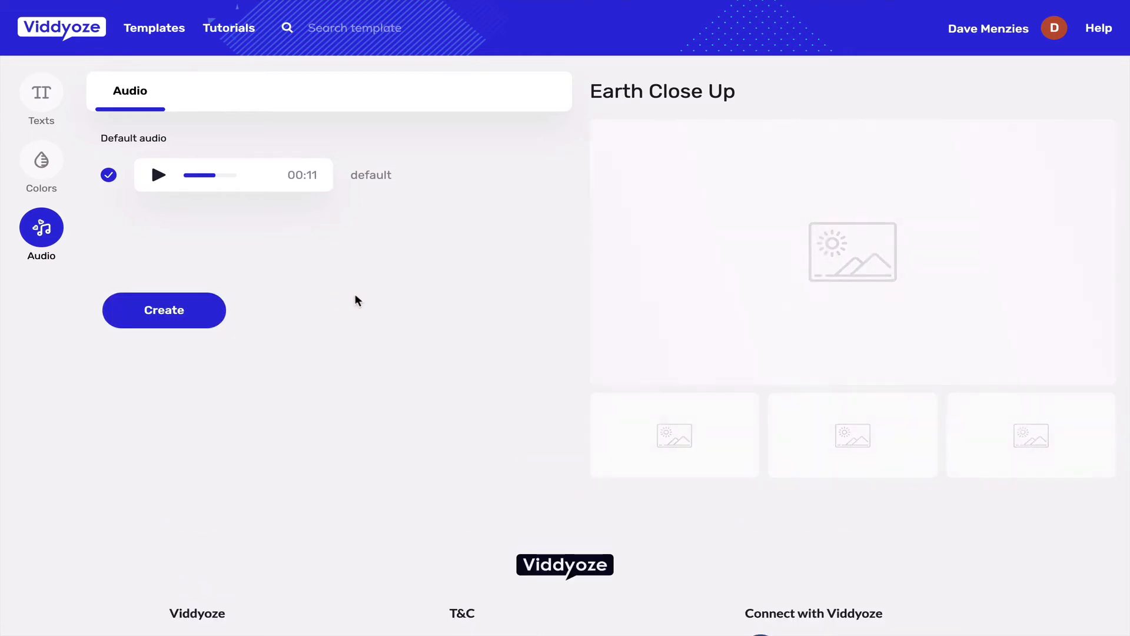
click(145, 318)
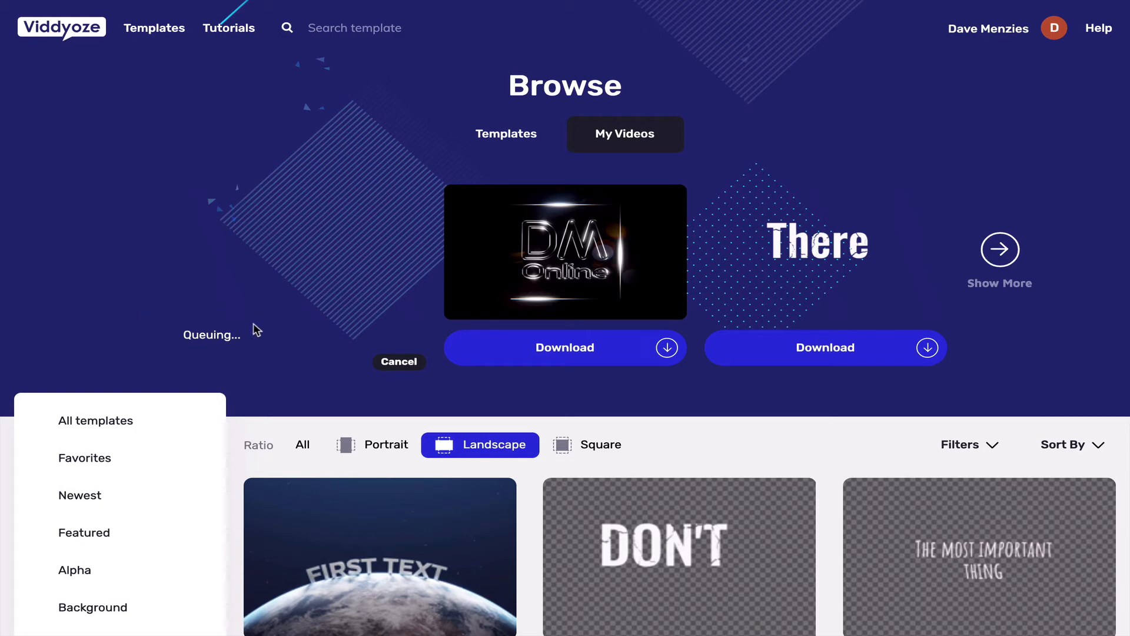
- Open the full list of rendered videos and download Earth Close Up as an MP4
scroll(283, 311, down, 2)
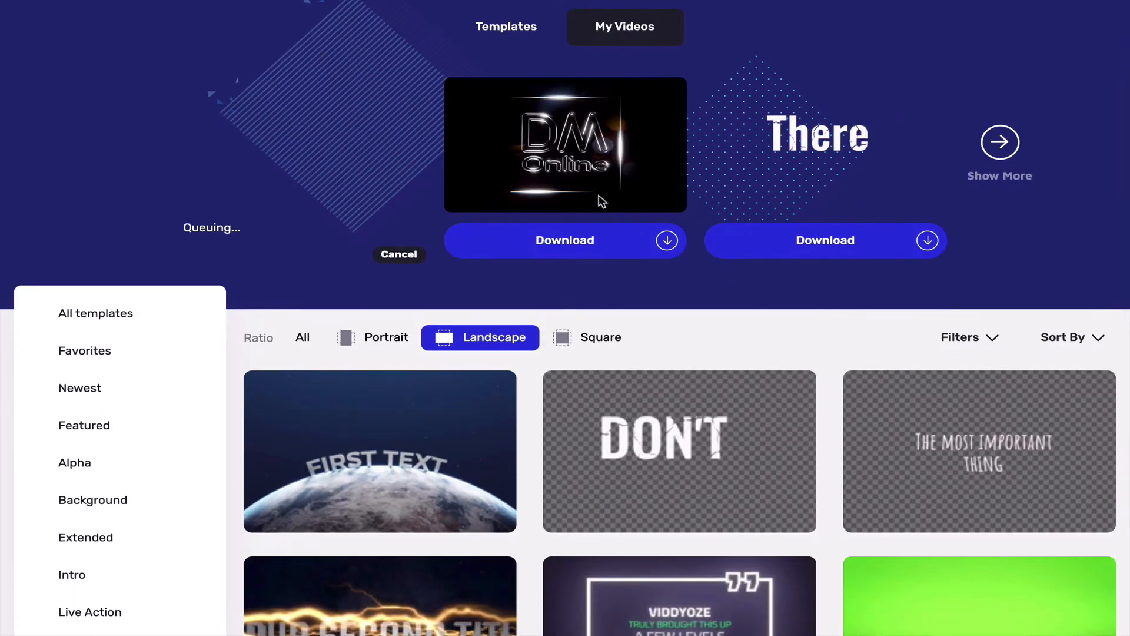
scroll(600, 202, up, 2)
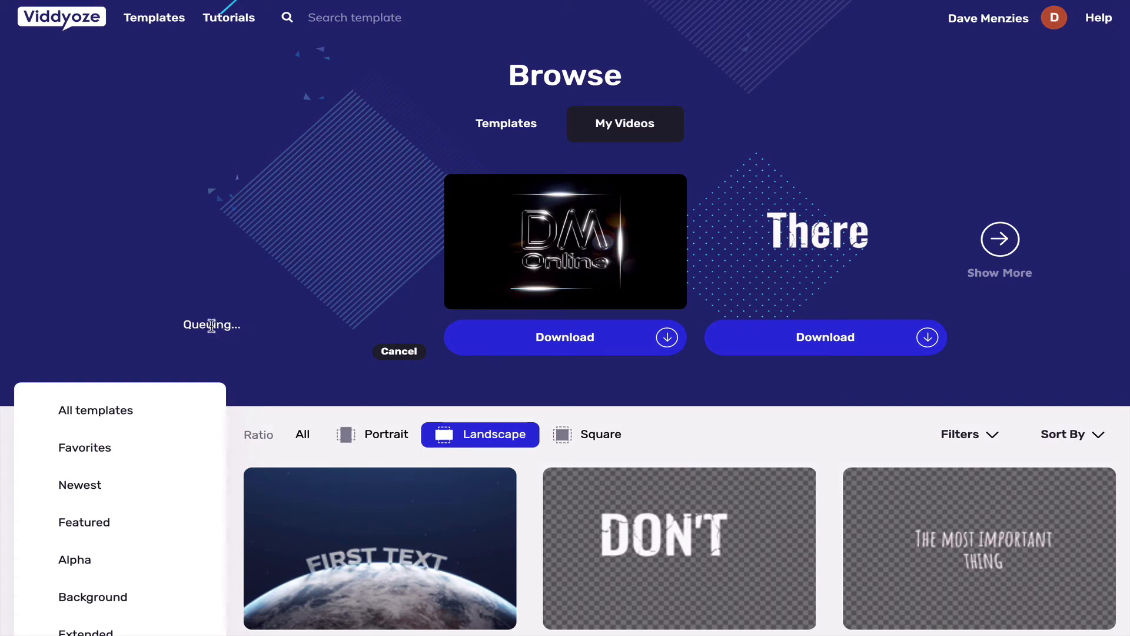
click(999, 240)
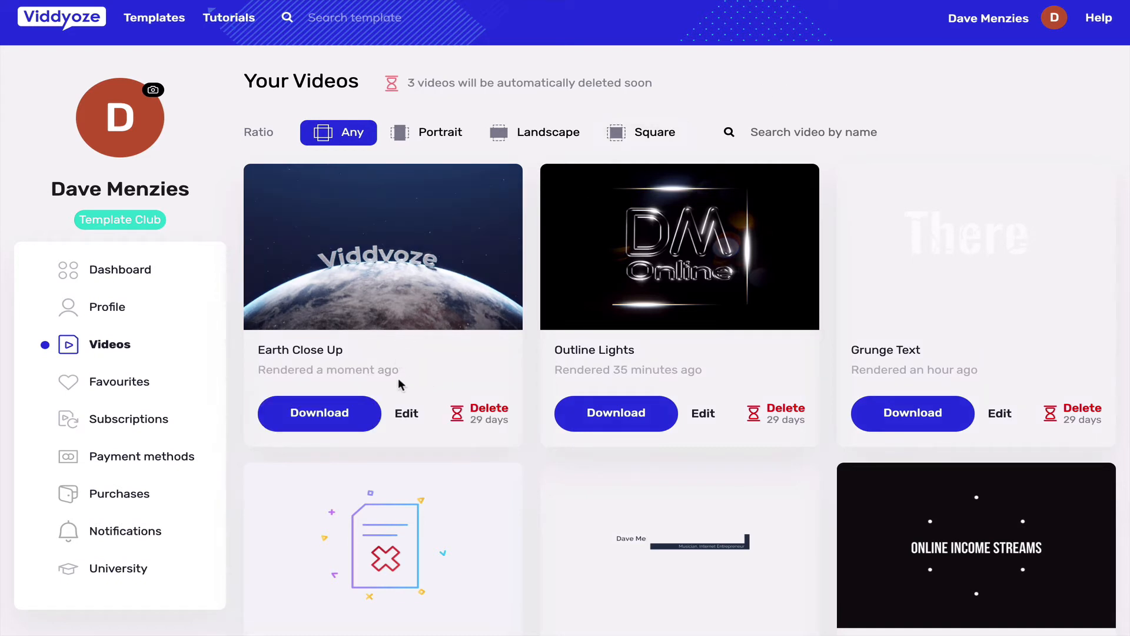
click(321, 416)
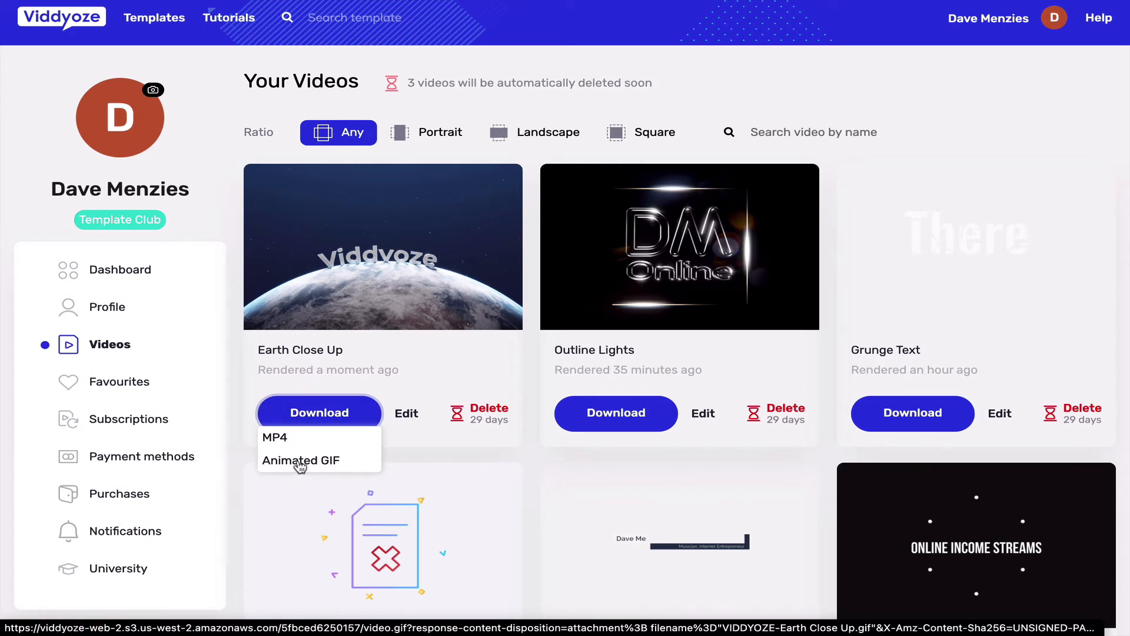
click(282, 438)
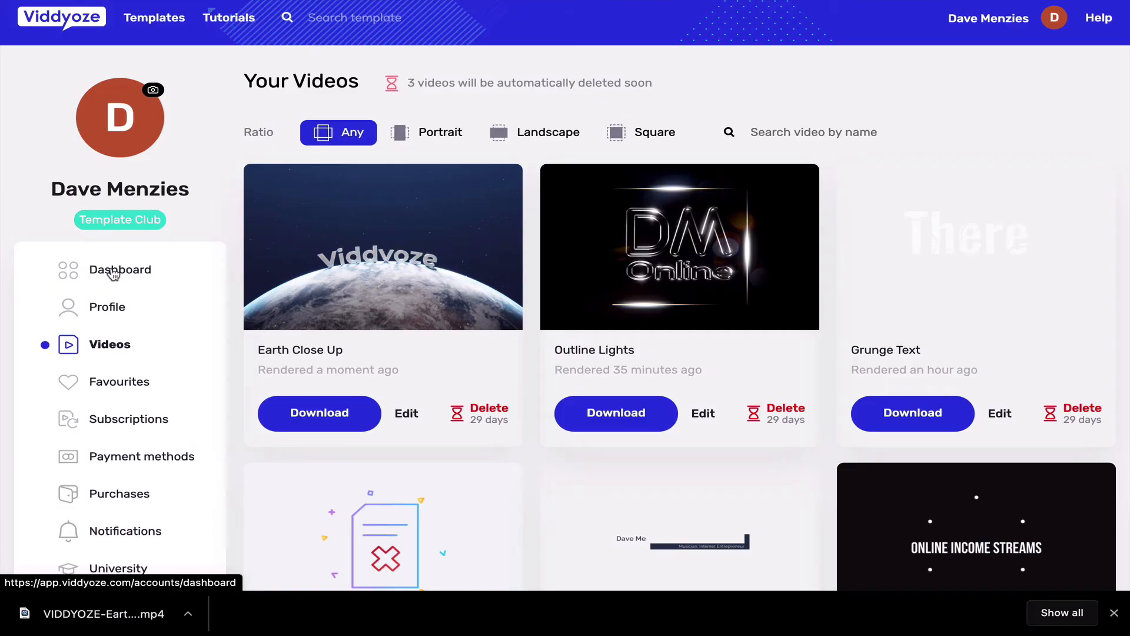
- Visit the account dashboard, return to the template library and open Confetti Floor from the Logo category for customisation
click(113, 272)
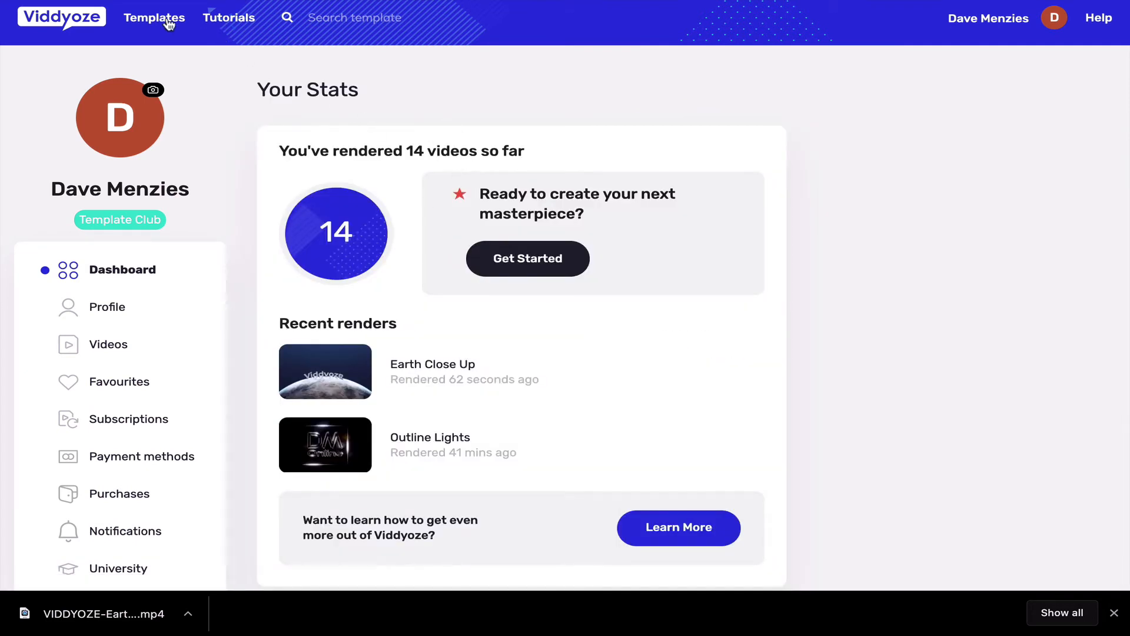
click(147, 16)
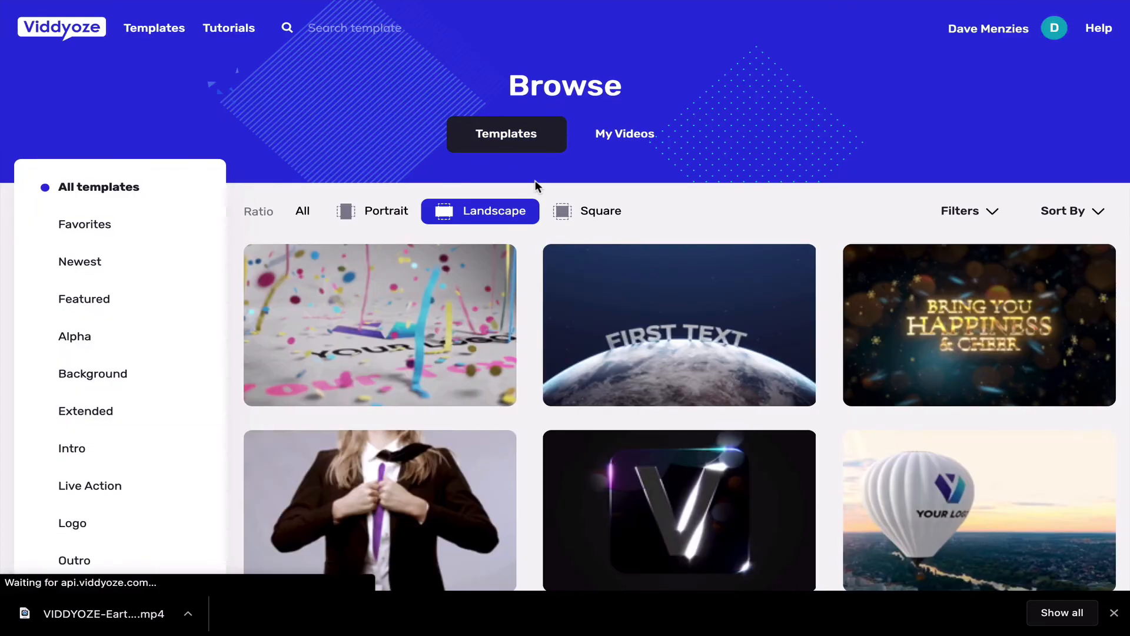
scroll(127, 410, down, 2)
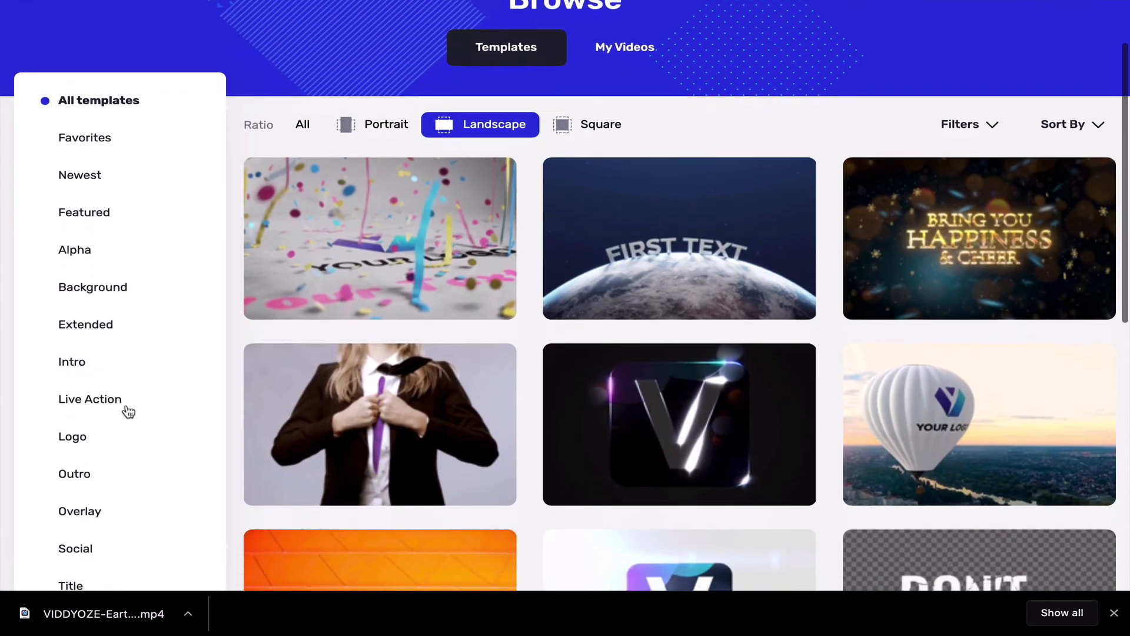
scroll(128, 410, down, 1)
click(80, 393)
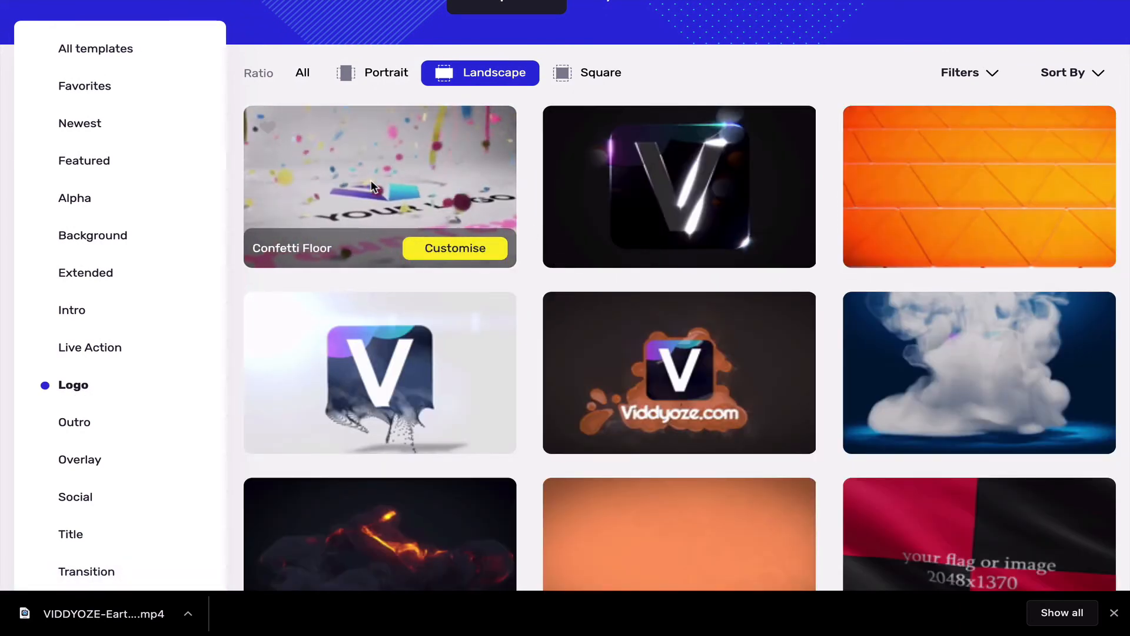
click(445, 246)
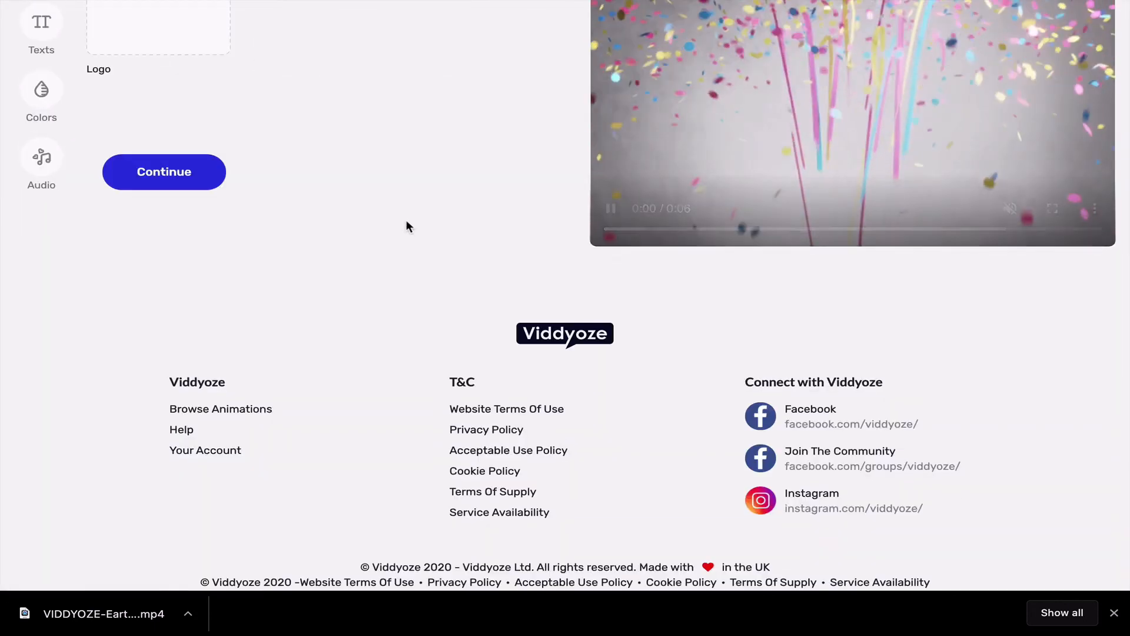
scroll(406, 220, up, 3)
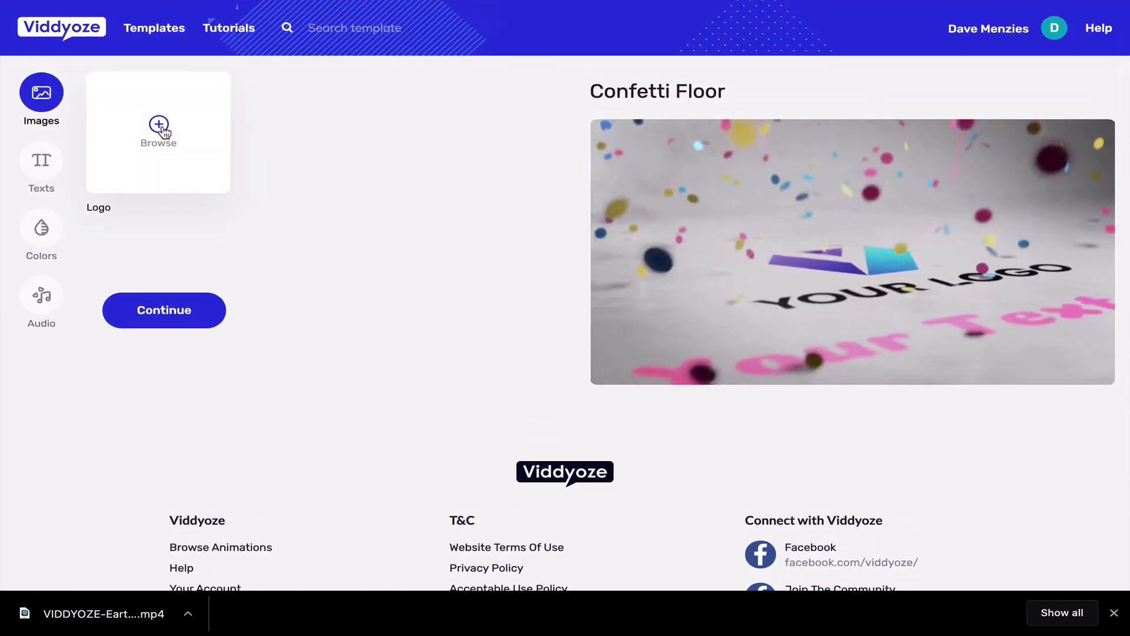
- Open the image chooser for the Confetti Floor logo and look through the Pexels image categories
click(160, 127)
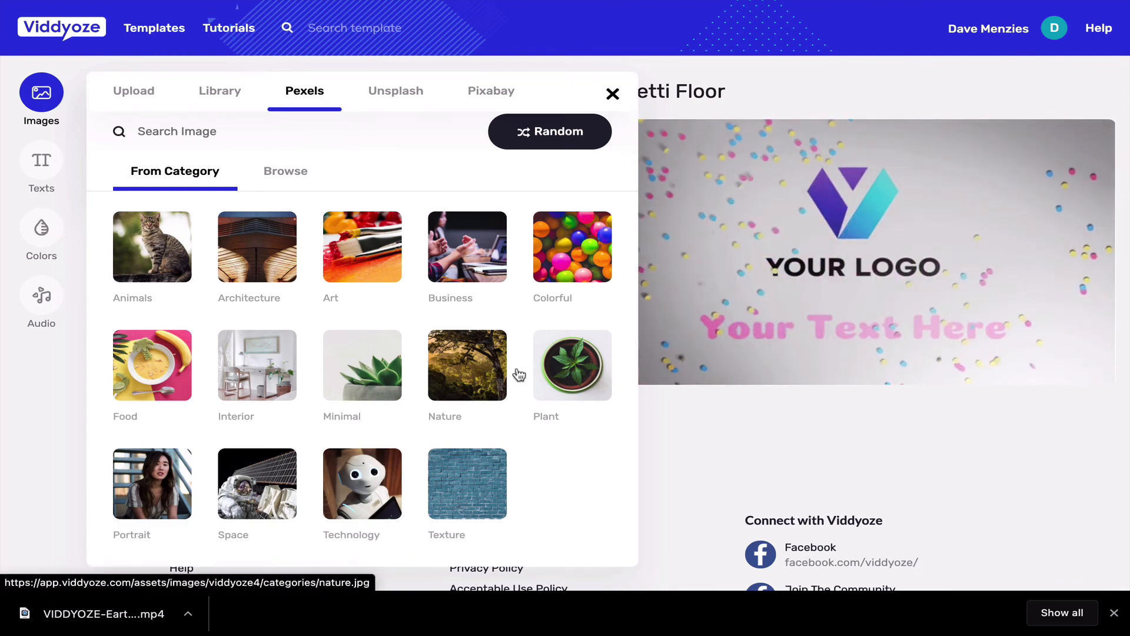
scroll(447, 486, down, 2)
scroll(447, 485, up, 2)
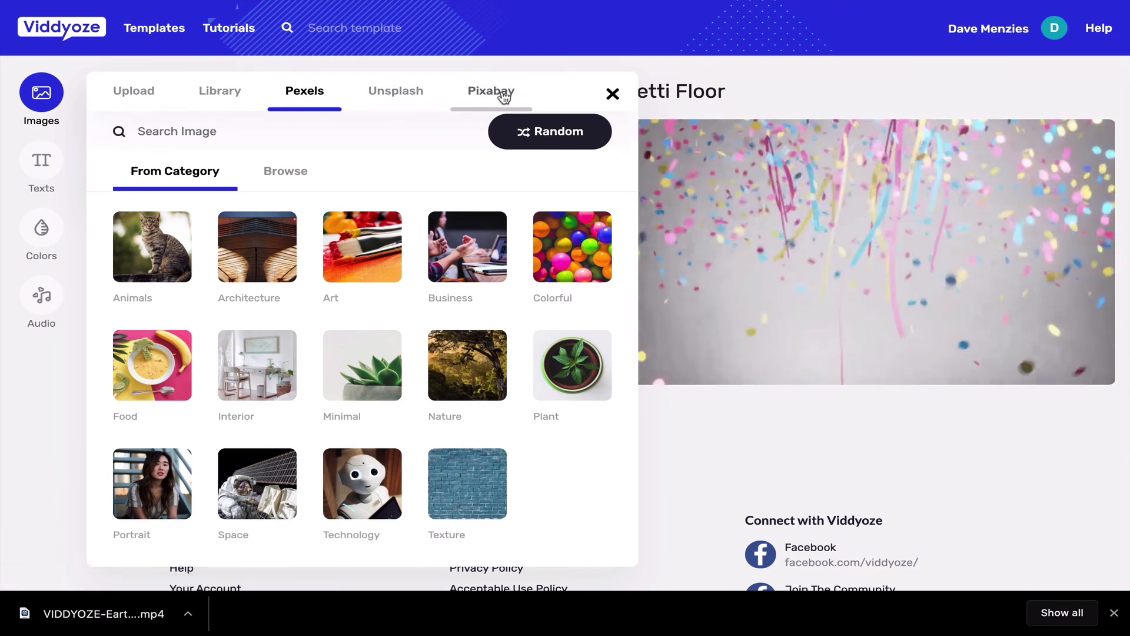
- Load a random selection of Unsplash stock images and look through the first page
click(411, 94)
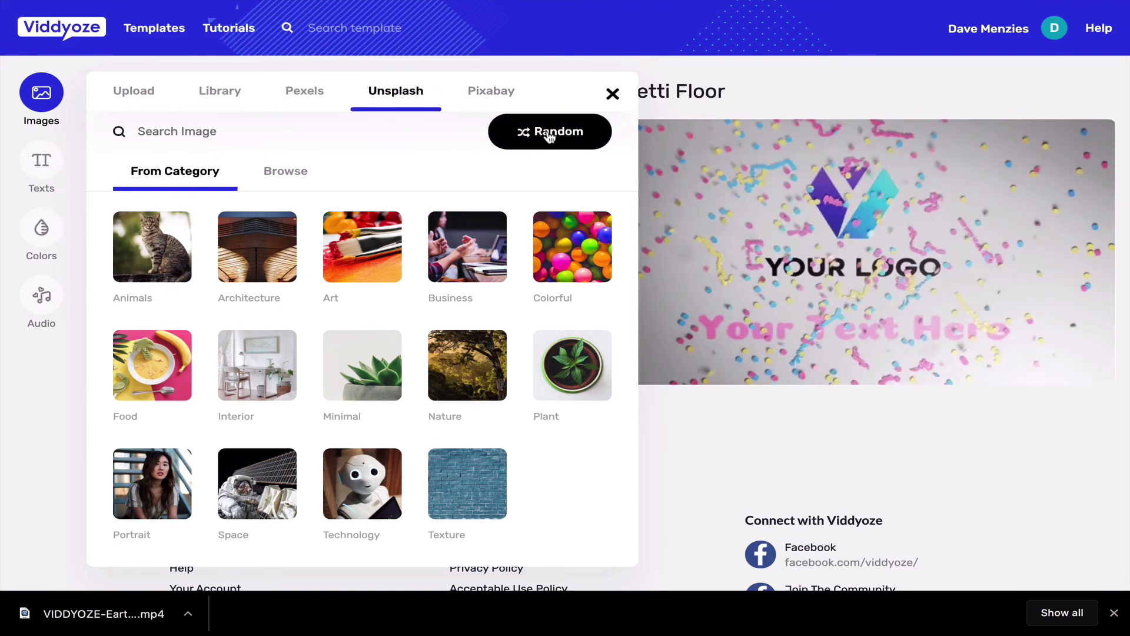
click(549, 135)
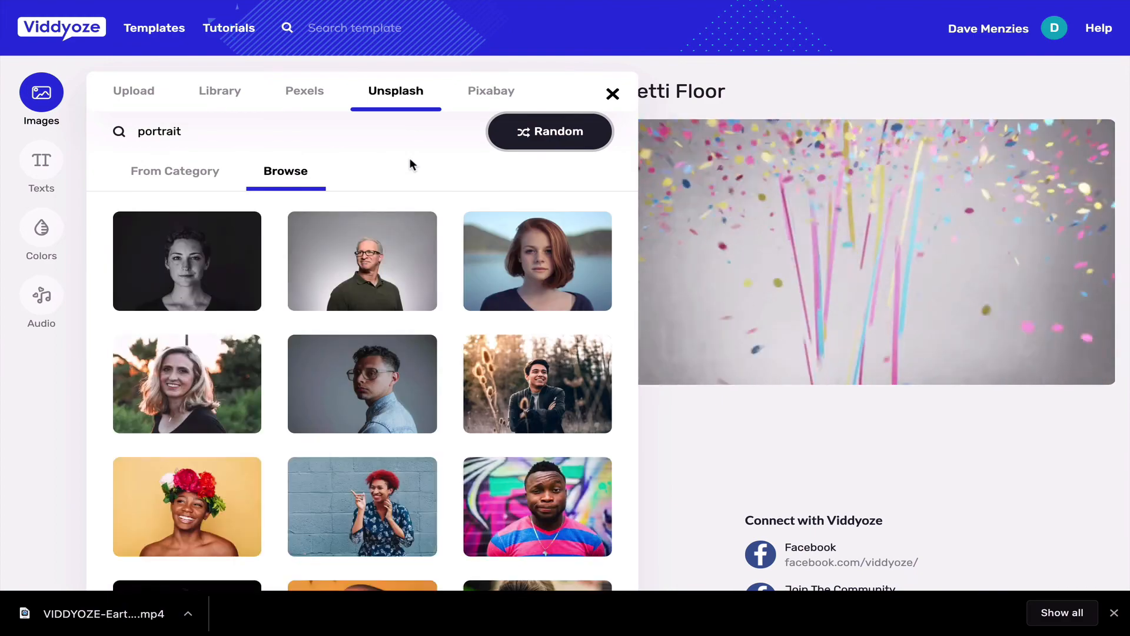
scroll(360, 380, down, 5)
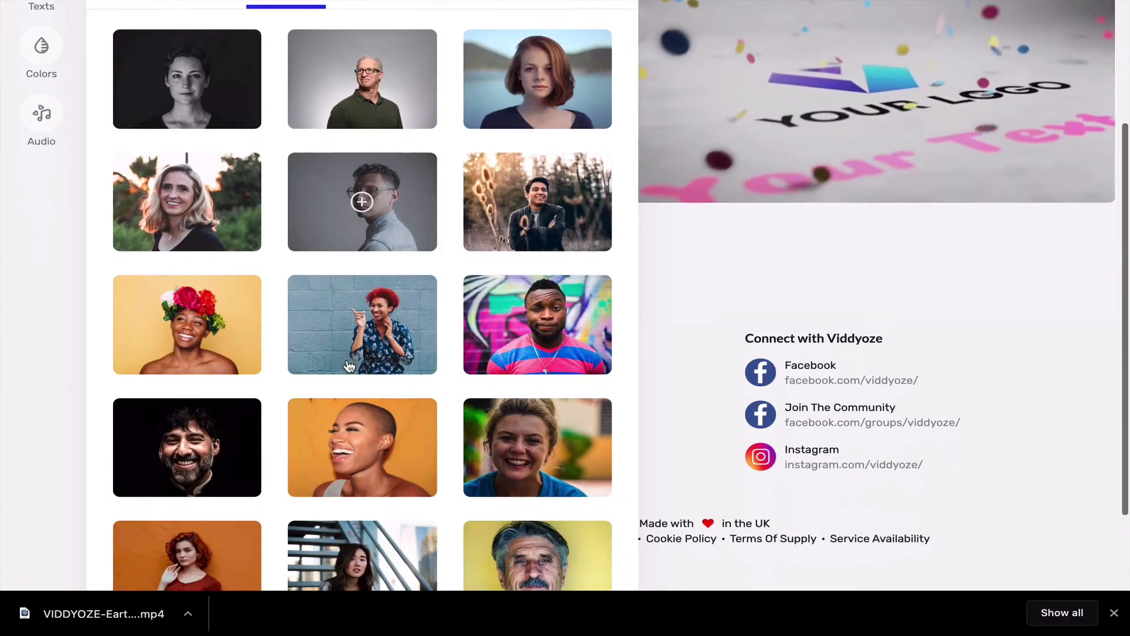
scroll(350, 366, up, 2)
scroll(349, 366, down, 2)
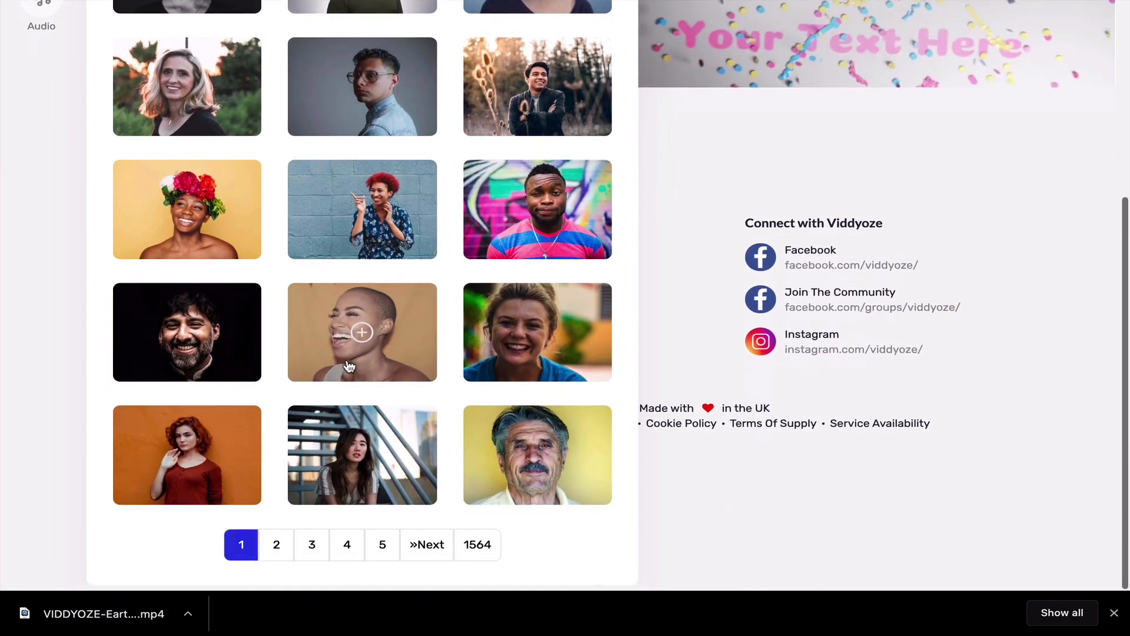
scroll(404, 352, up, 5)
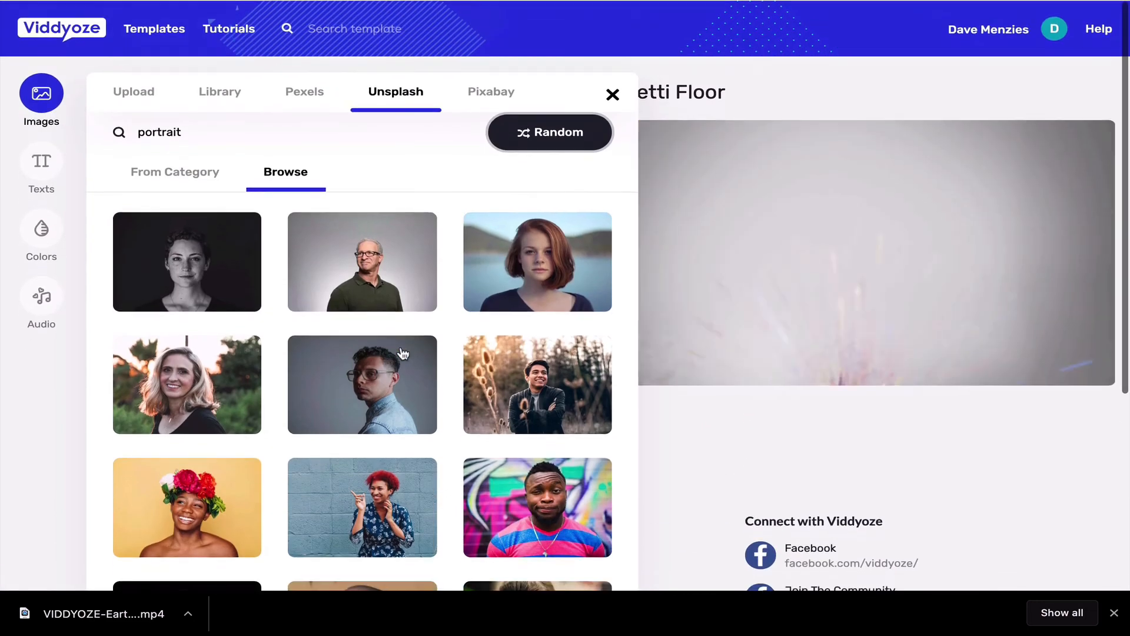
- Browse the Pixabay stock images and close the image chooser without picking a logo
click(503, 94)
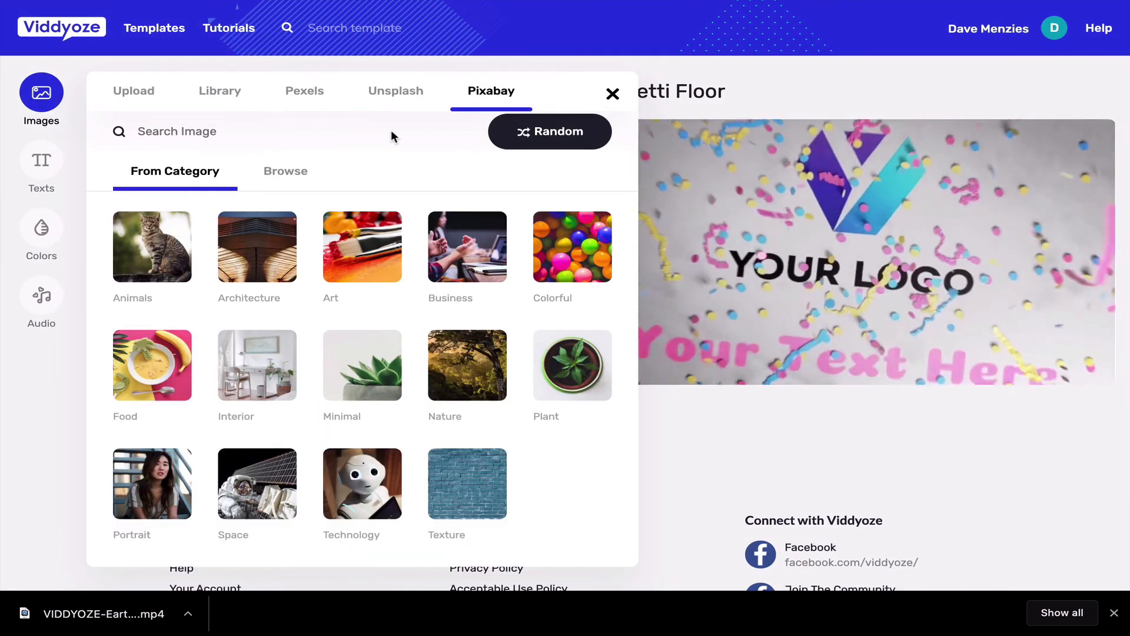
click(280, 171)
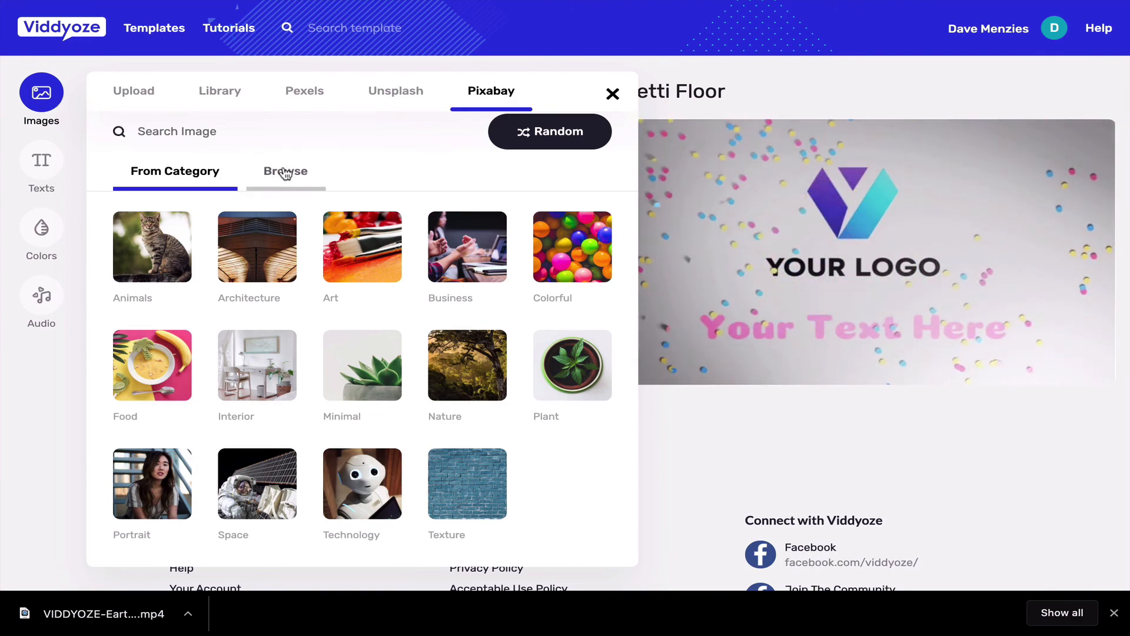
scroll(366, 367, down, 5)
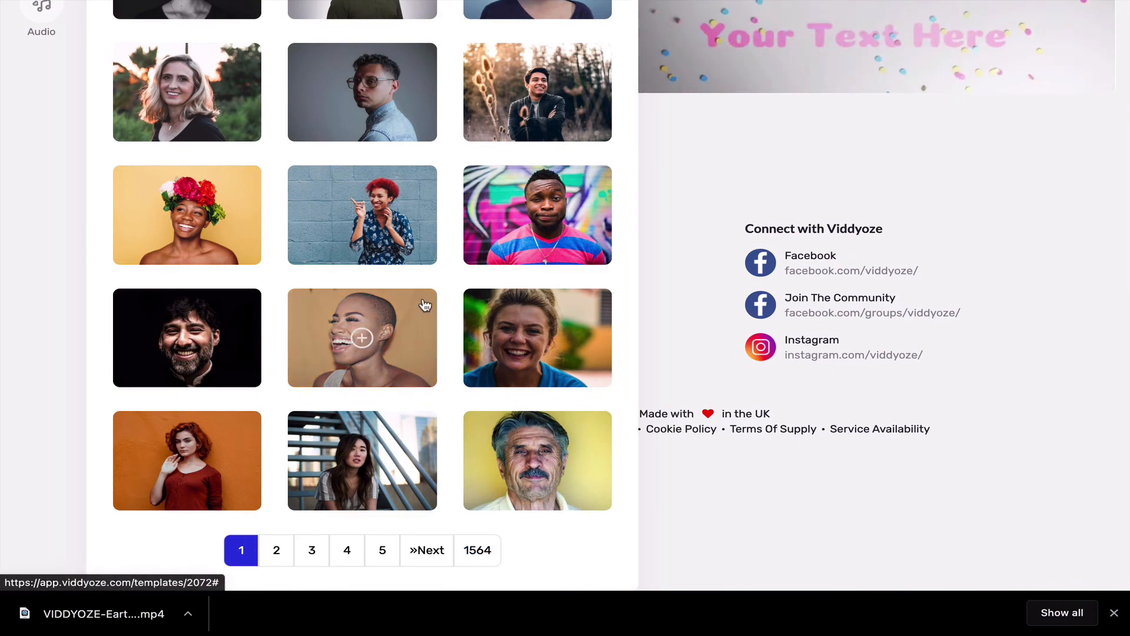
scroll(464, 203, up, 5)
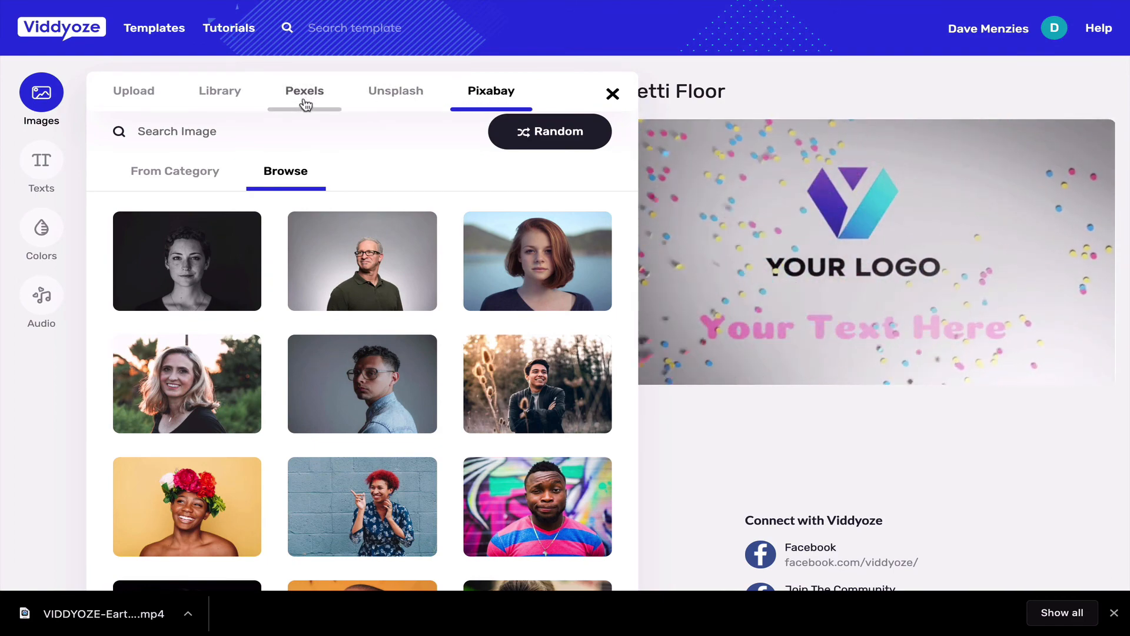
click(612, 94)
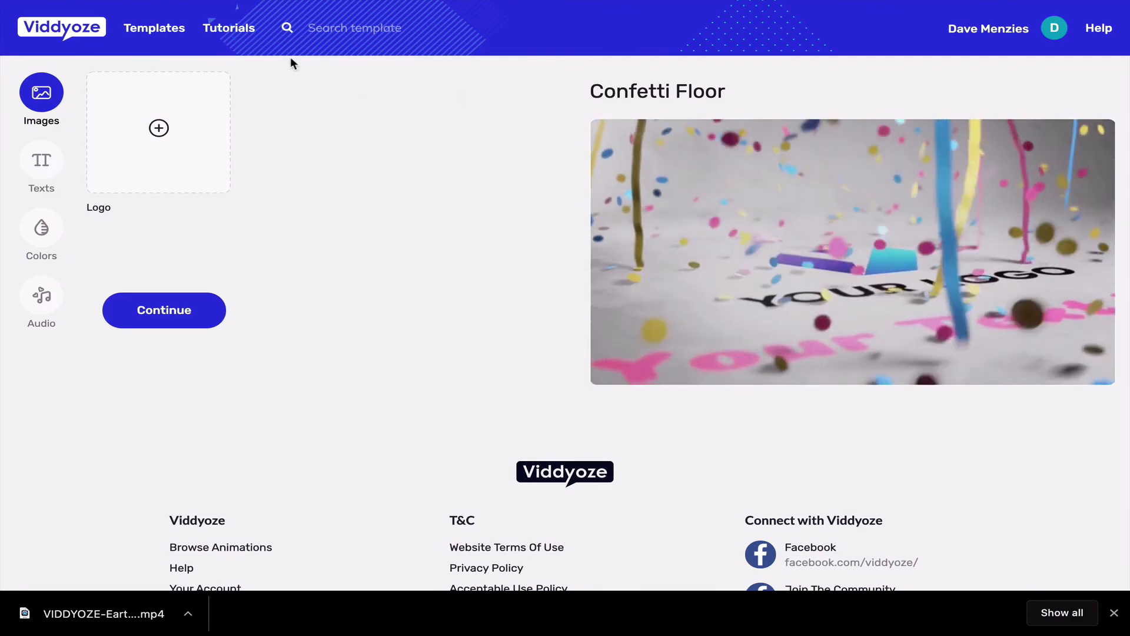